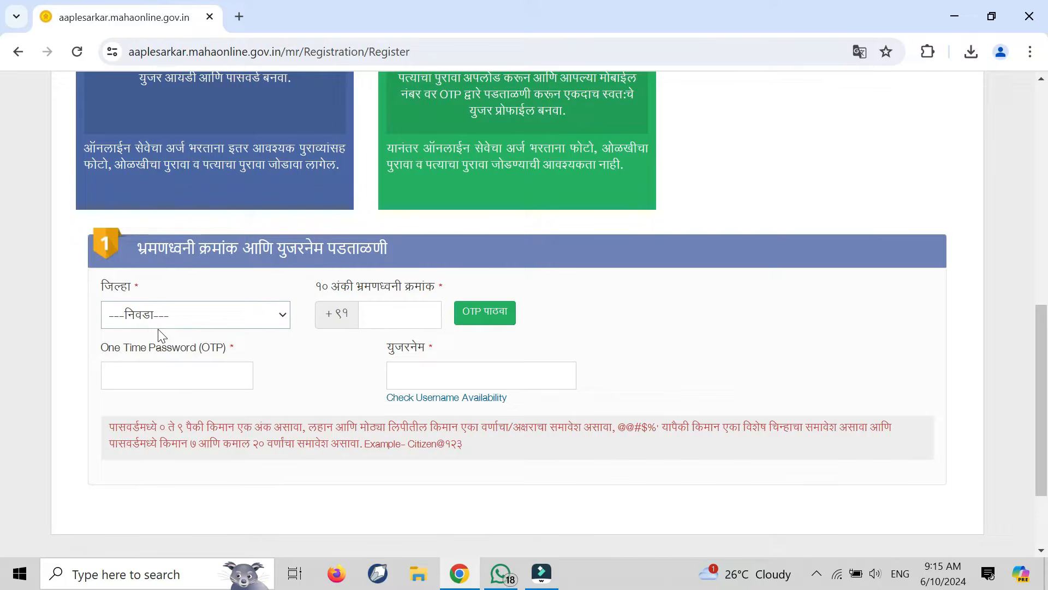
# - Choose कोल्हापूर as the district and enter the OTP sent to the mobile number
pyautogui.click(151, 320)
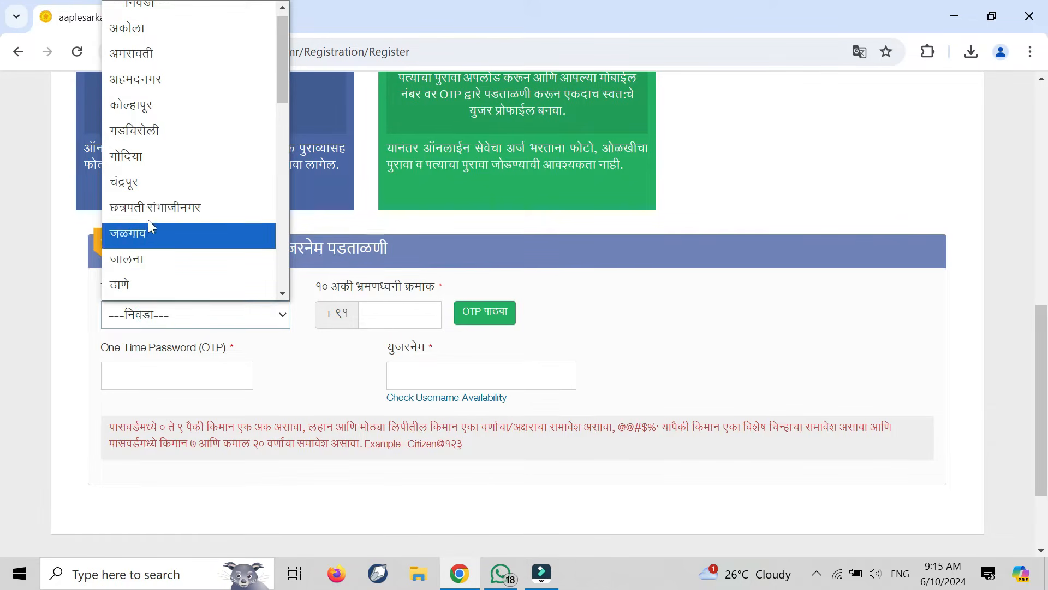
pyautogui.click(138, 109)
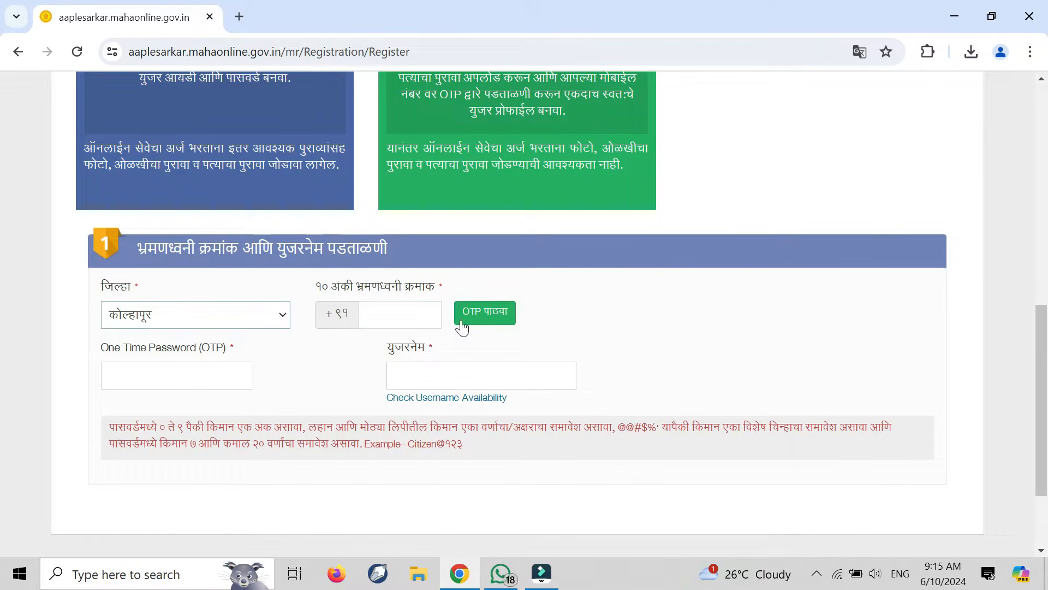
pyautogui.click(499, 331)
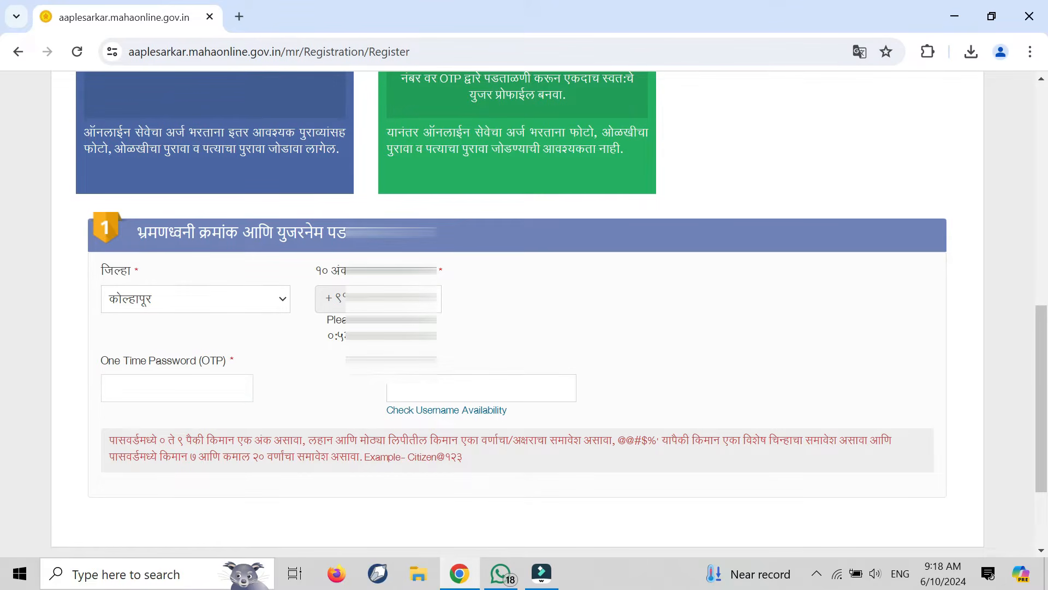
pyautogui.click(140, 385)
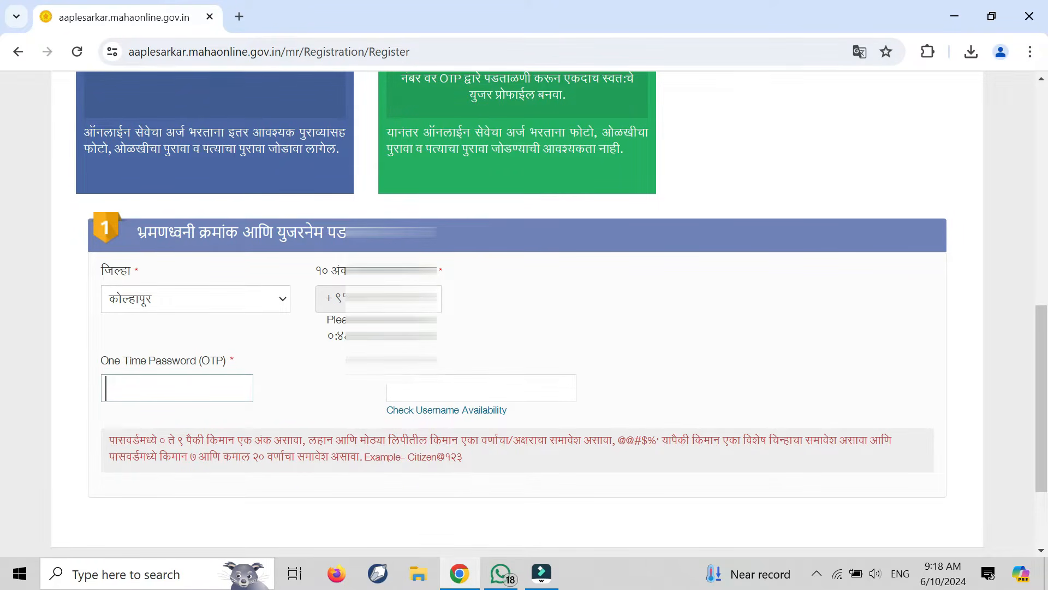
# - Enter a username and confirm that it is available
pyautogui.click(438, 387)
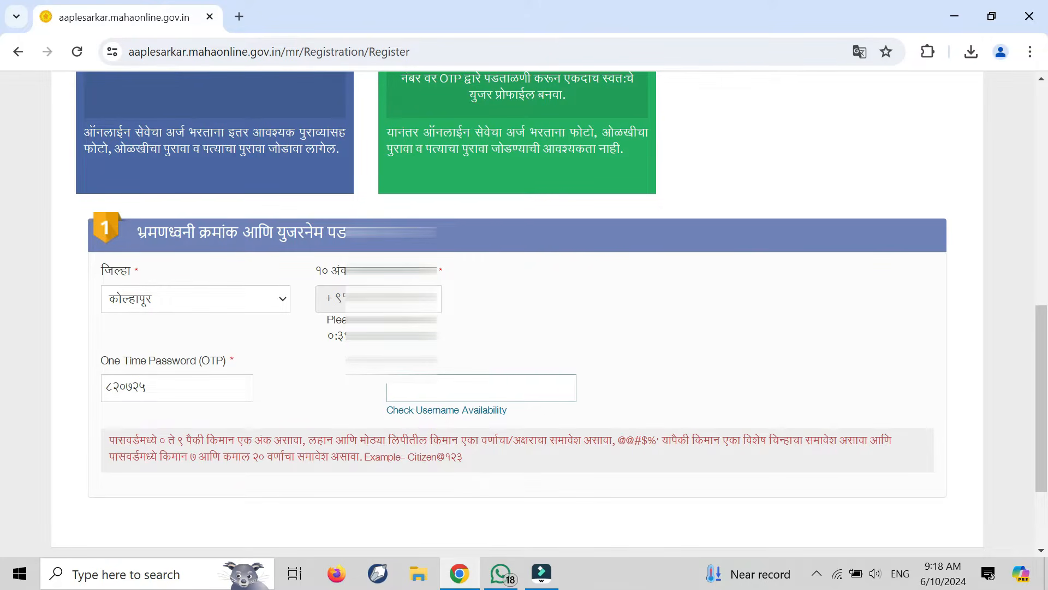
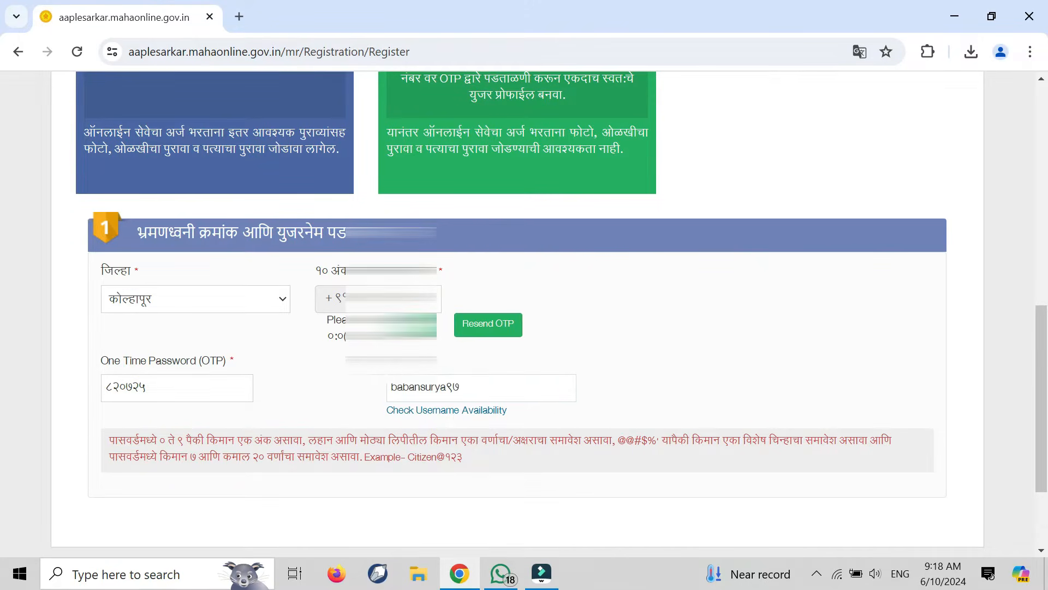
pyautogui.click(451, 410)
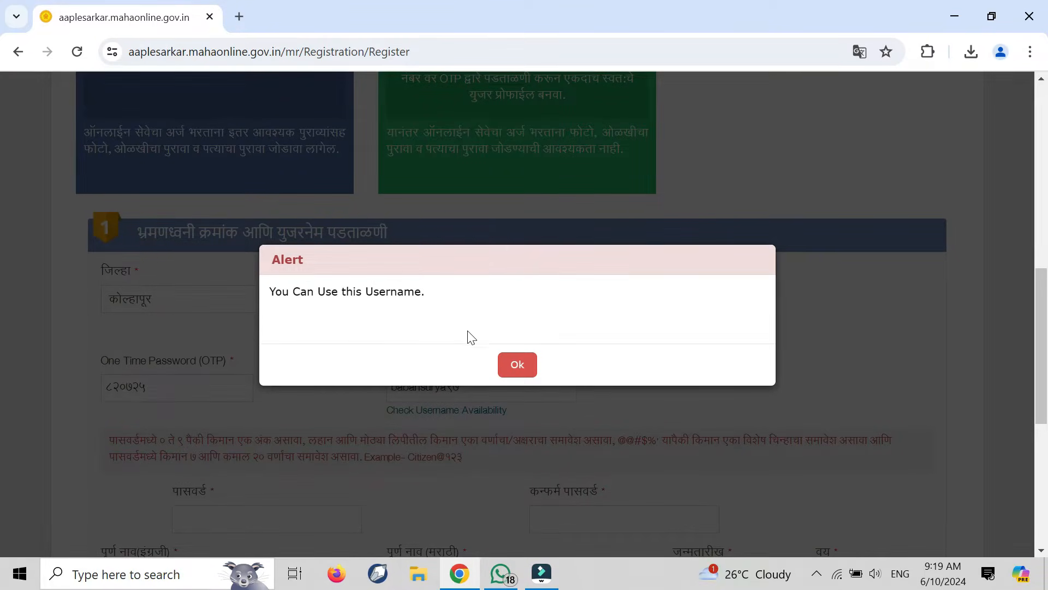
# - Dismiss the availability alert, submit the completed registration form and acknowledge the success message
pyautogui.click(518, 369)
pyautogui.click(517, 369)
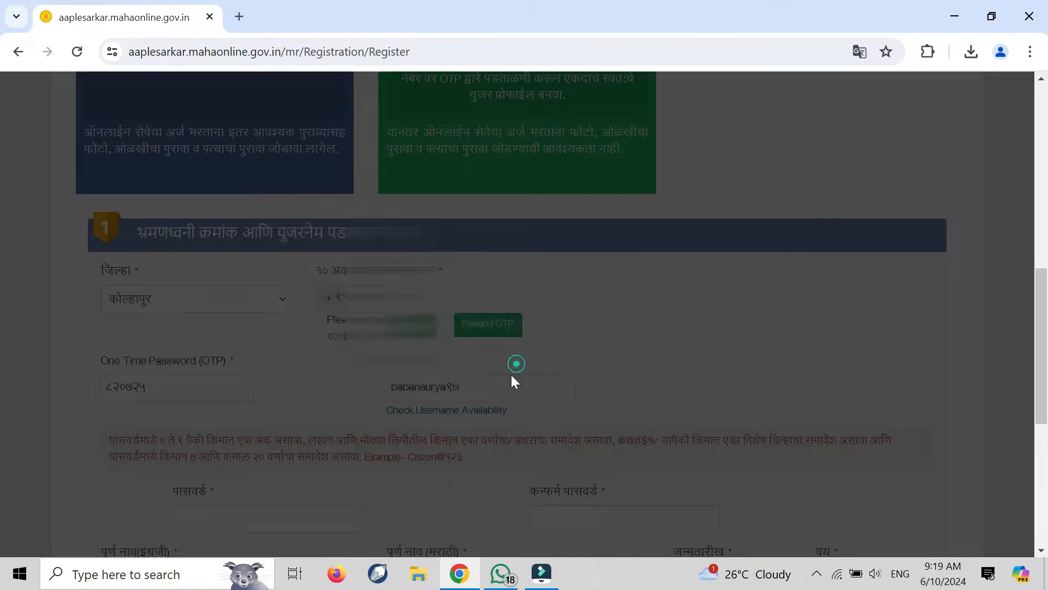
pyautogui.scroll(-3, 490, 394)
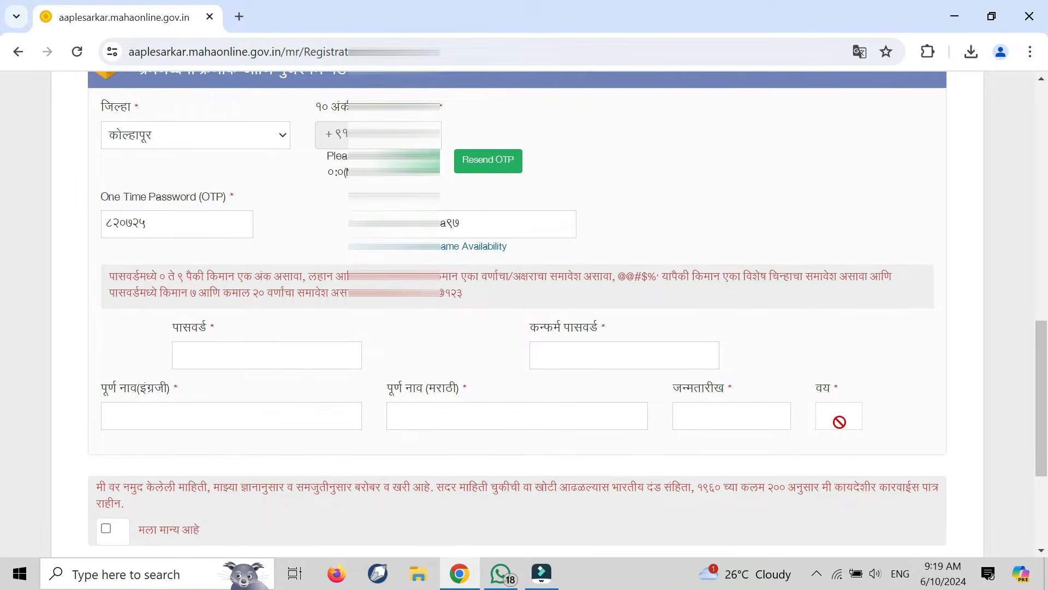
pyautogui.scroll(-3, 839, 422)
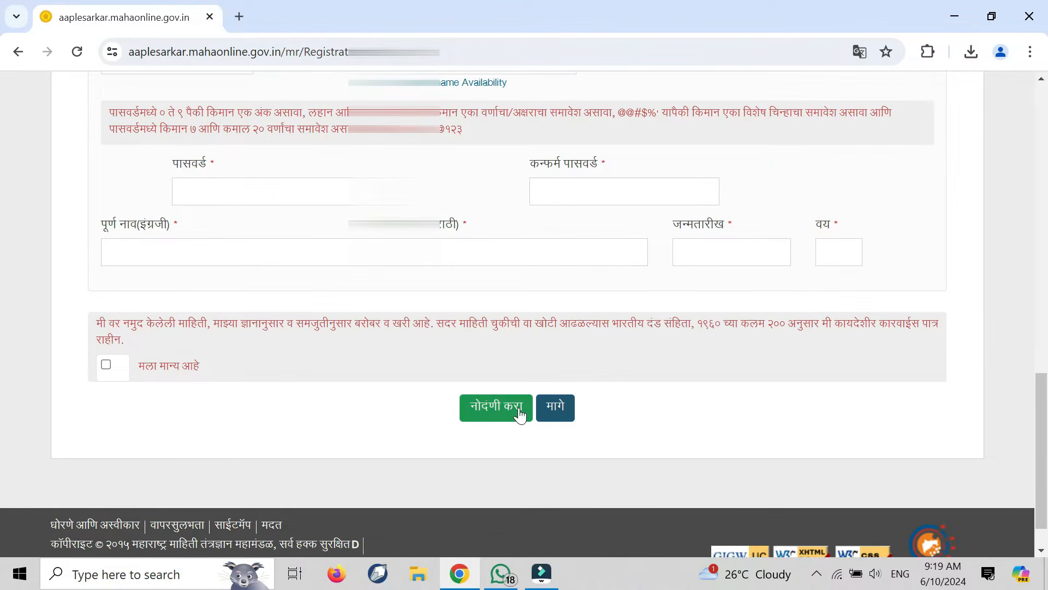
pyautogui.click(519, 414)
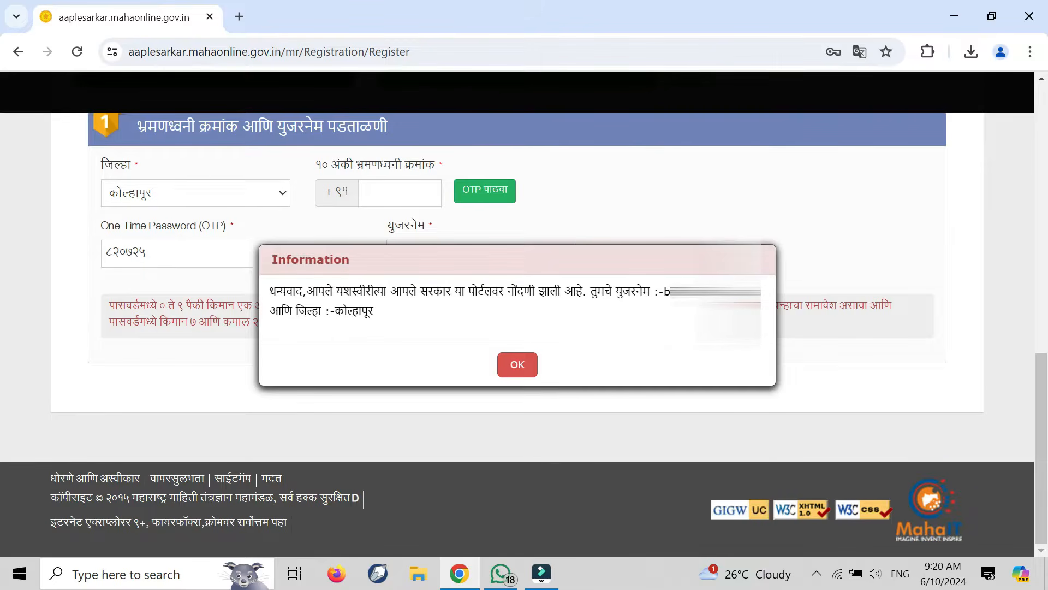
pyautogui.click(522, 363)
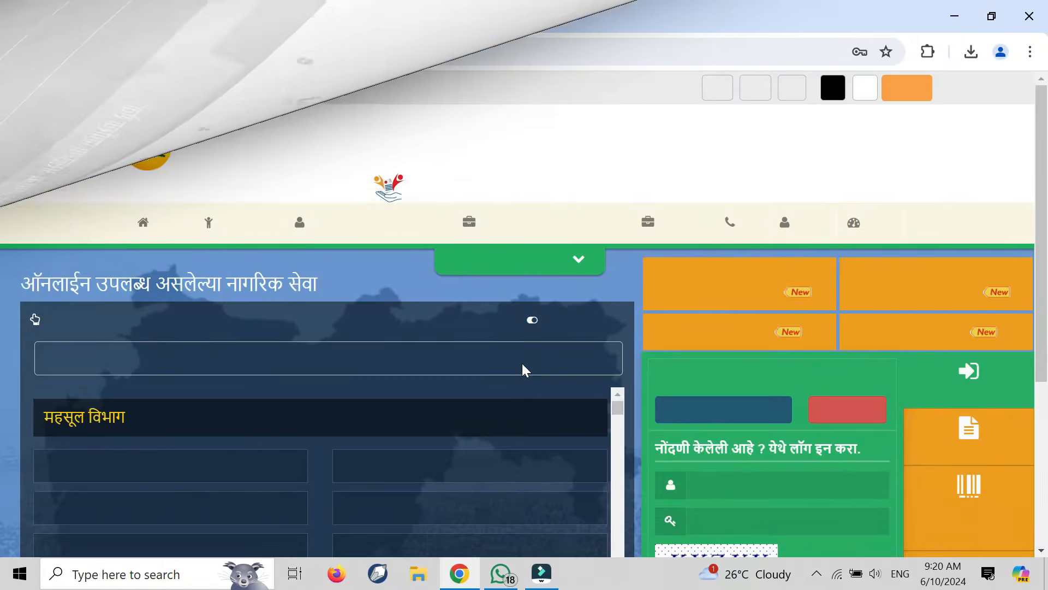
# - Log in with the citizen username, password, captcha and district
pyautogui.scroll(-3, 522, 368)
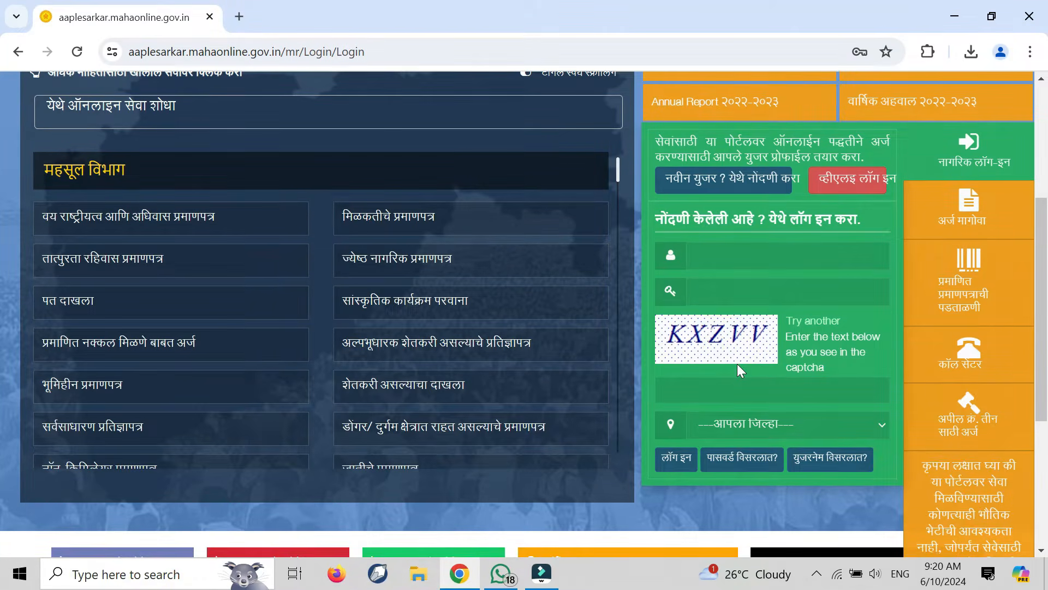
pyautogui.click(764, 256)
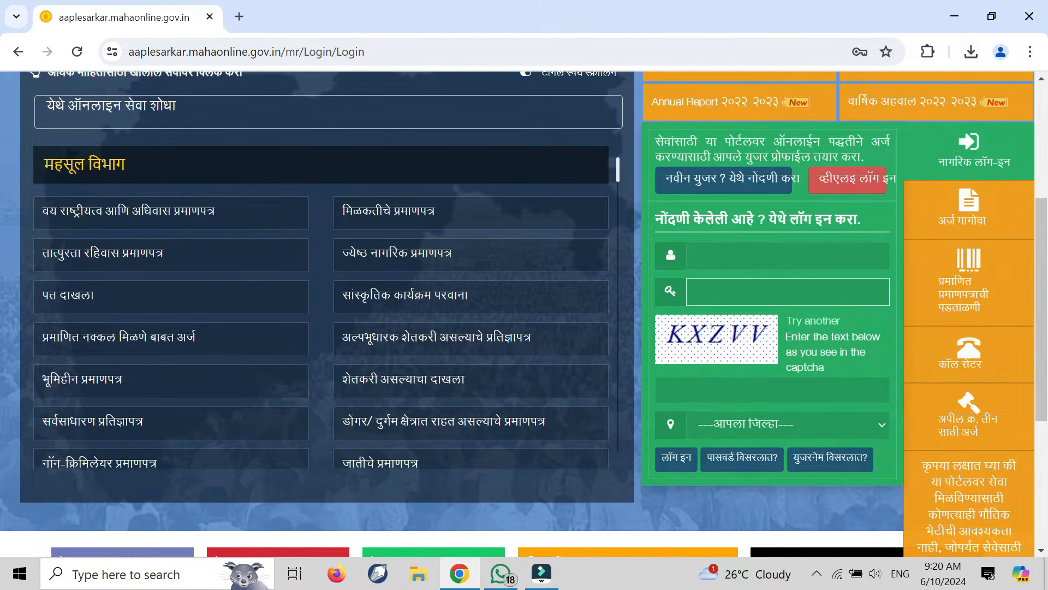
pyautogui.click(726, 426)
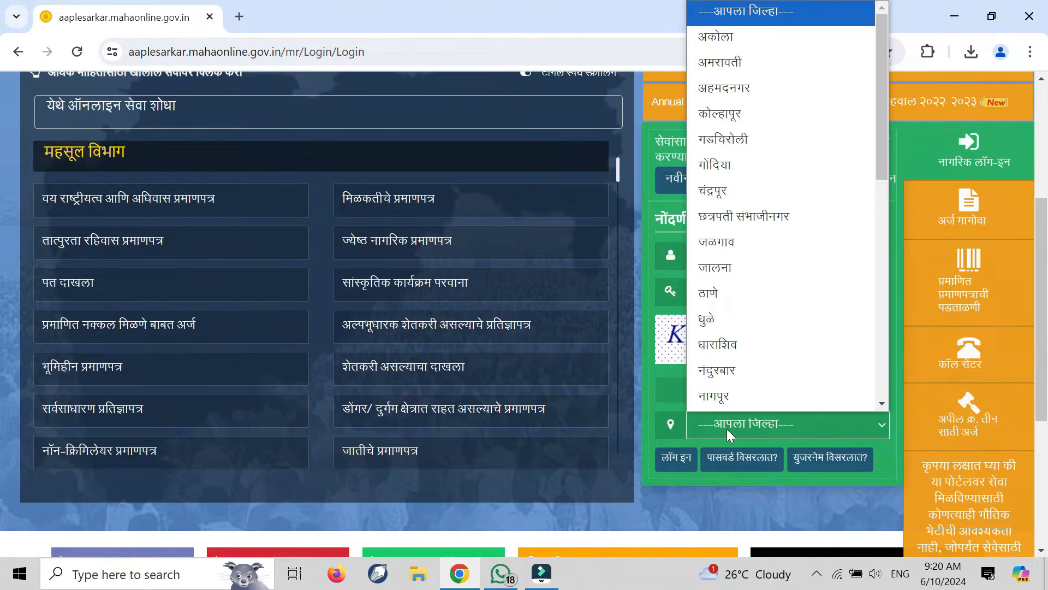
pyautogui.click(667, 470)
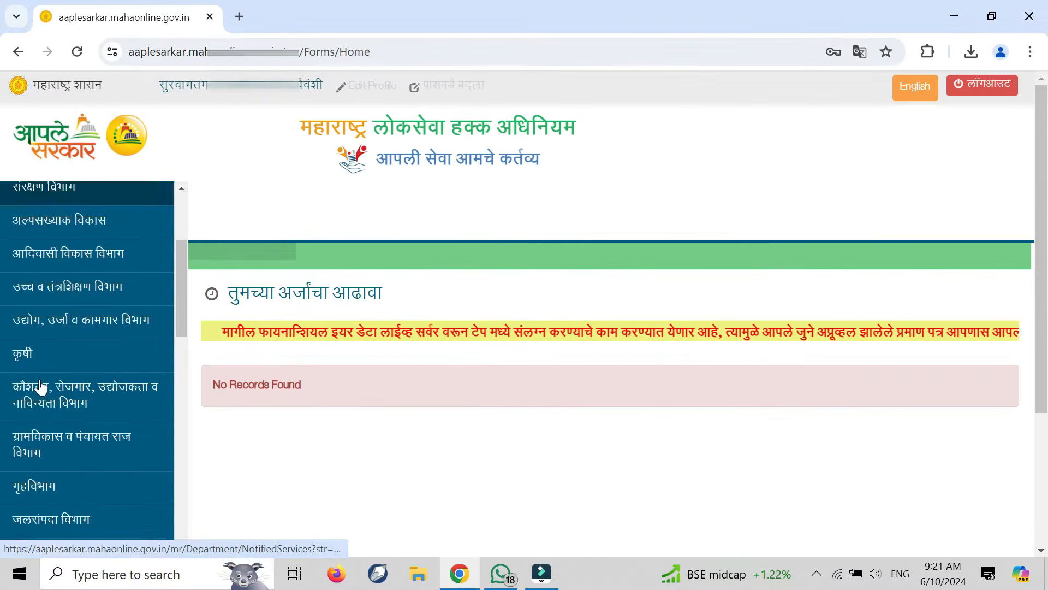
# - Under महसूल विभाग › महसूल सेवा, select मिळकतीचे प्रमाणपत्र and proceed
pyautogui.scroll(-3, 43, 578)
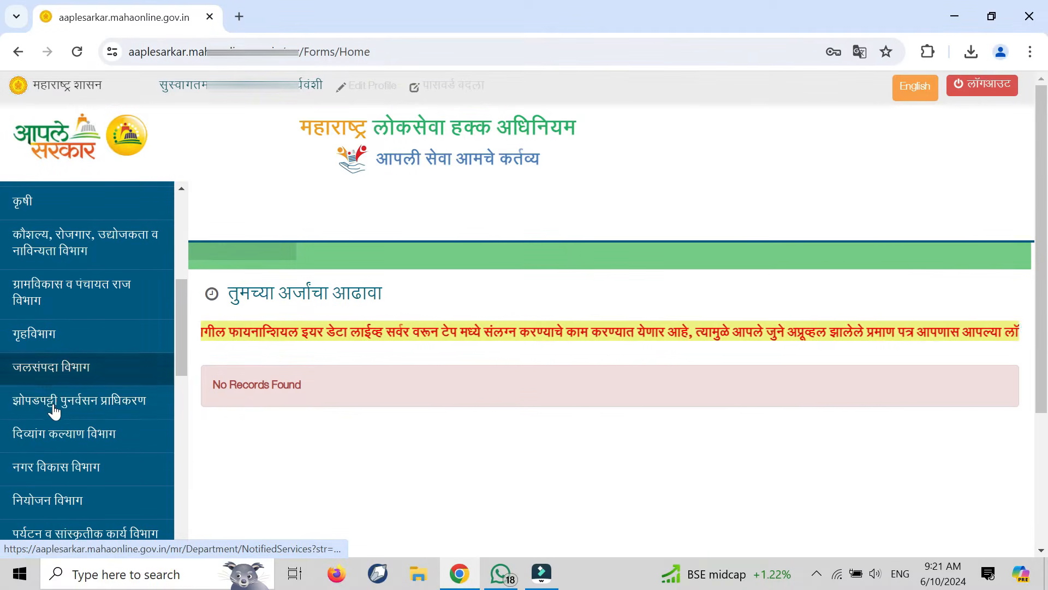
pyautogui.scroll(-2, 103, 587)
pyautogui.scroll(-4, 49, 464)
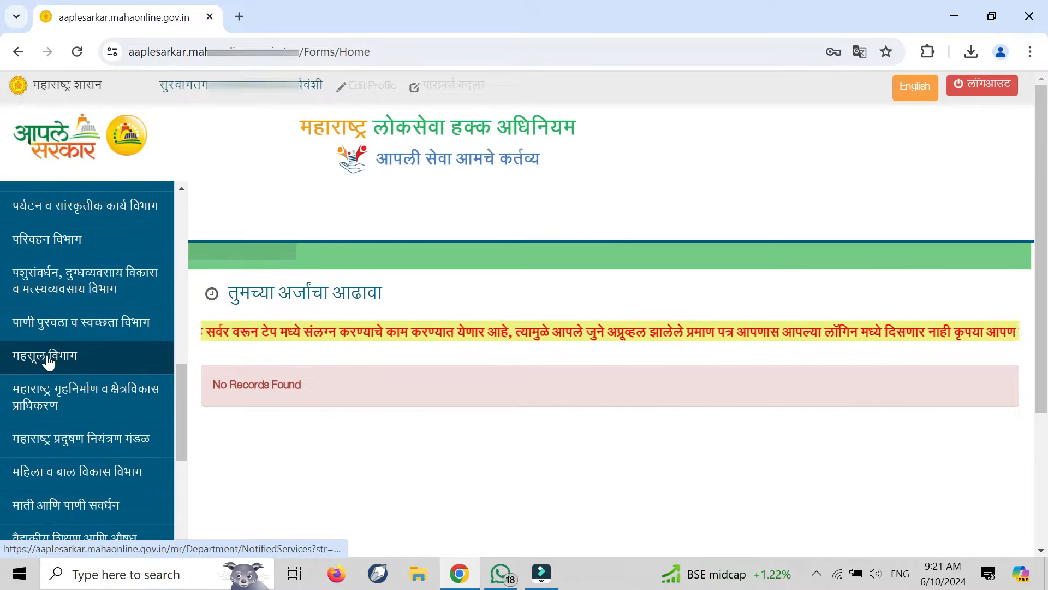
pyautogui.click(47, 356)
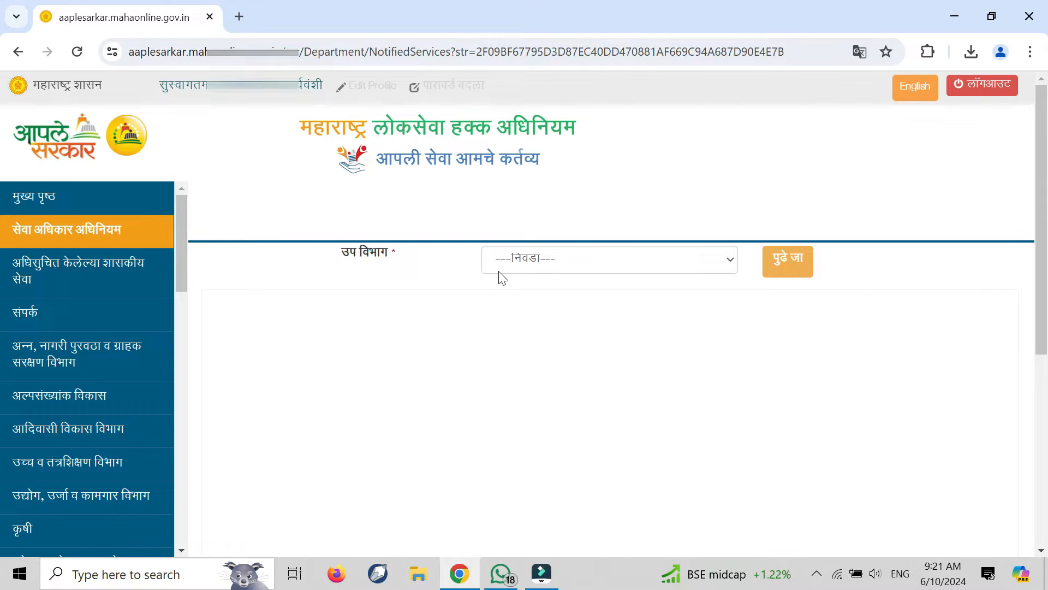
pyautogui.click(524, 263)
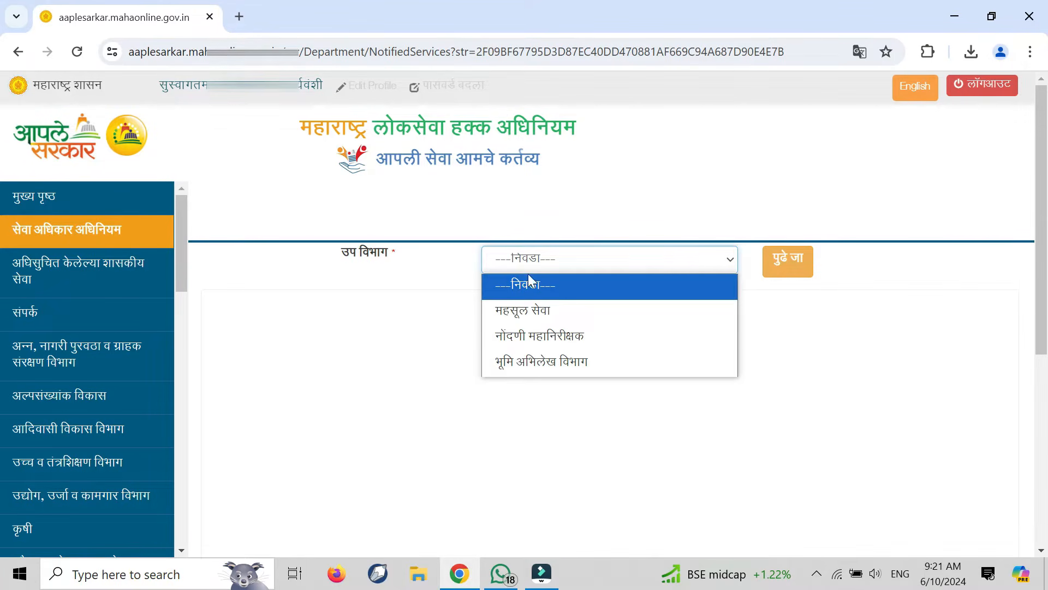
pyautogui.click(543, 310)
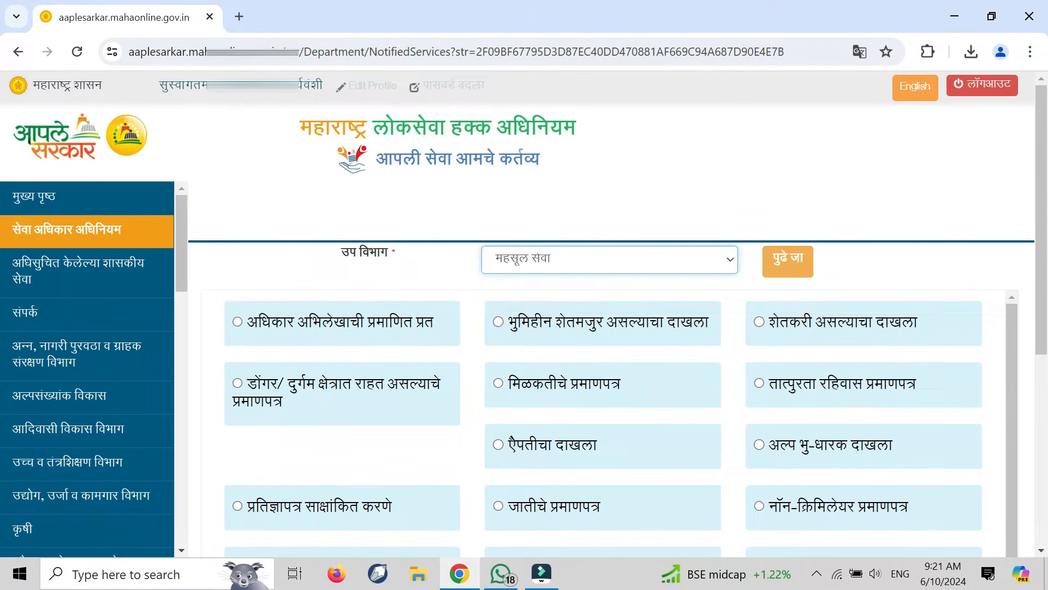
pyautogui.scroll(-3, 968, 450)
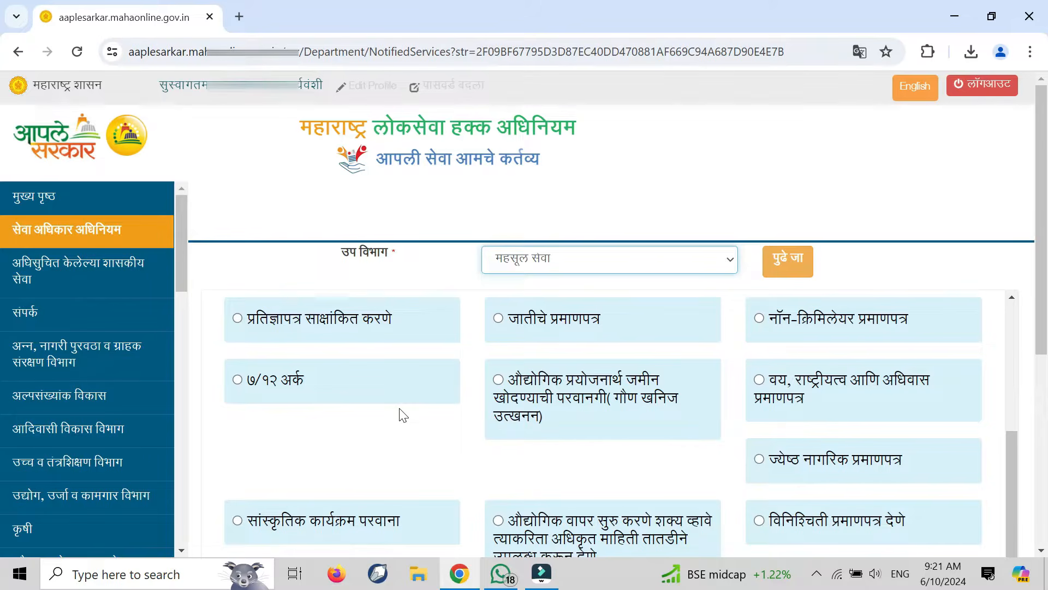
pyautogui.scroll(3, 677, 456)
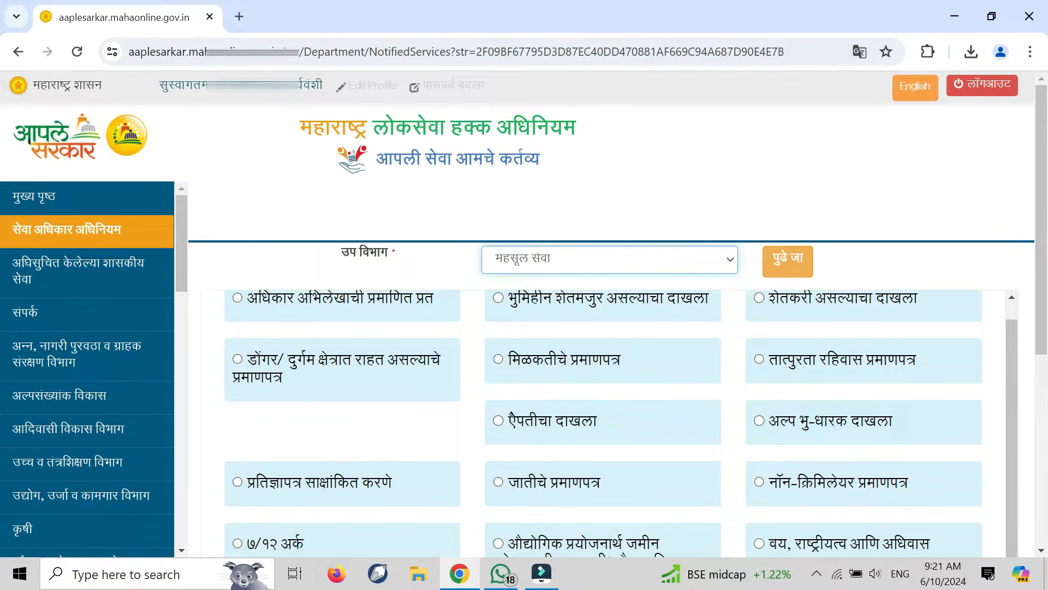
pyautogui.click(498, 359)
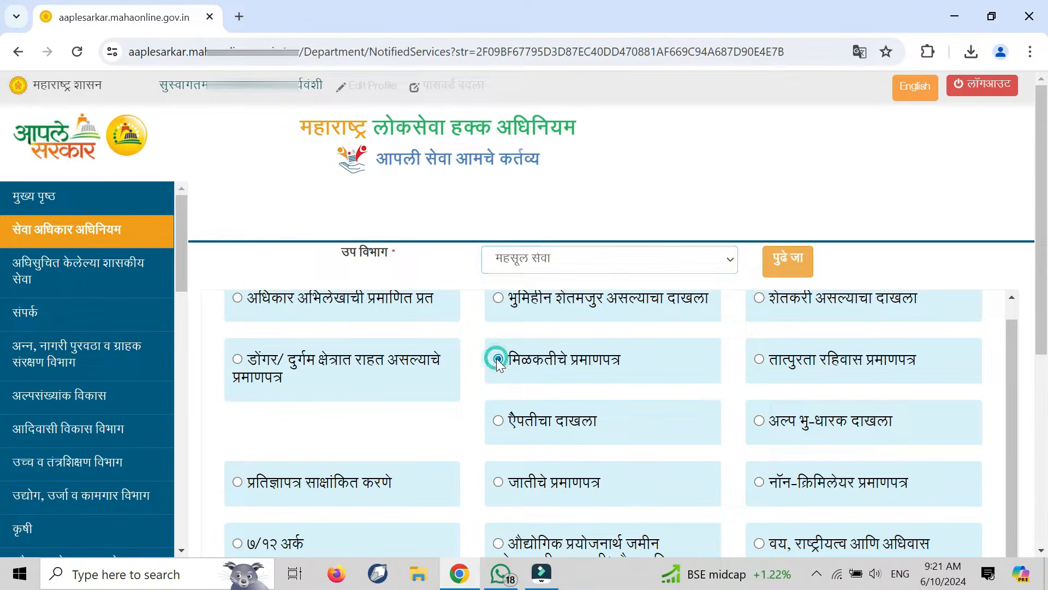
pyautogui.click(802, 264)
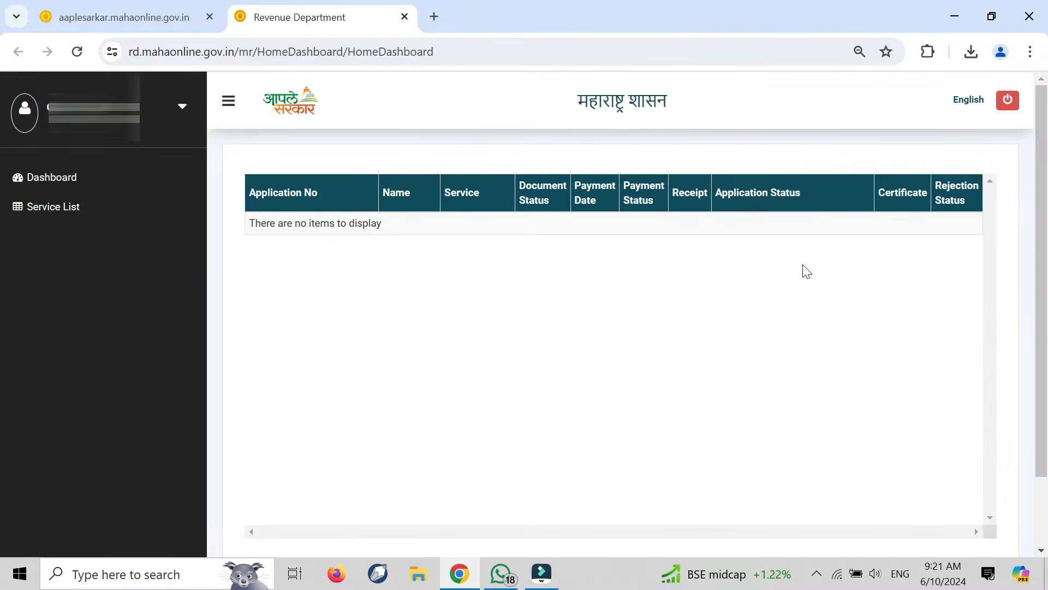
# - Review the मिळकतीचे प्रमाणपत्र required-documents page and continue to the application form
pyautogui.click(35, 213)
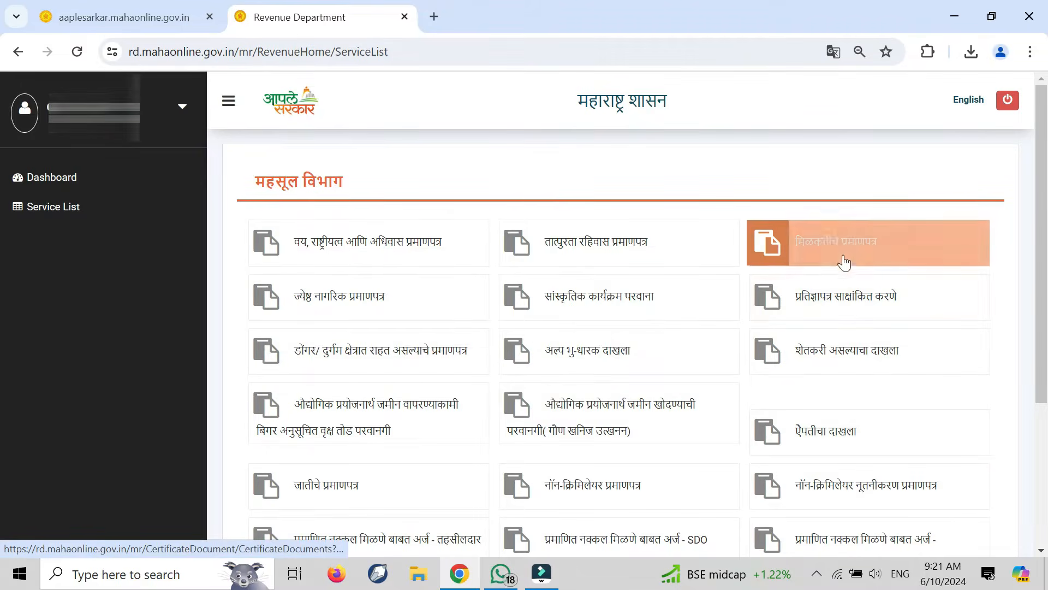
pyautogui.click(928, 253)
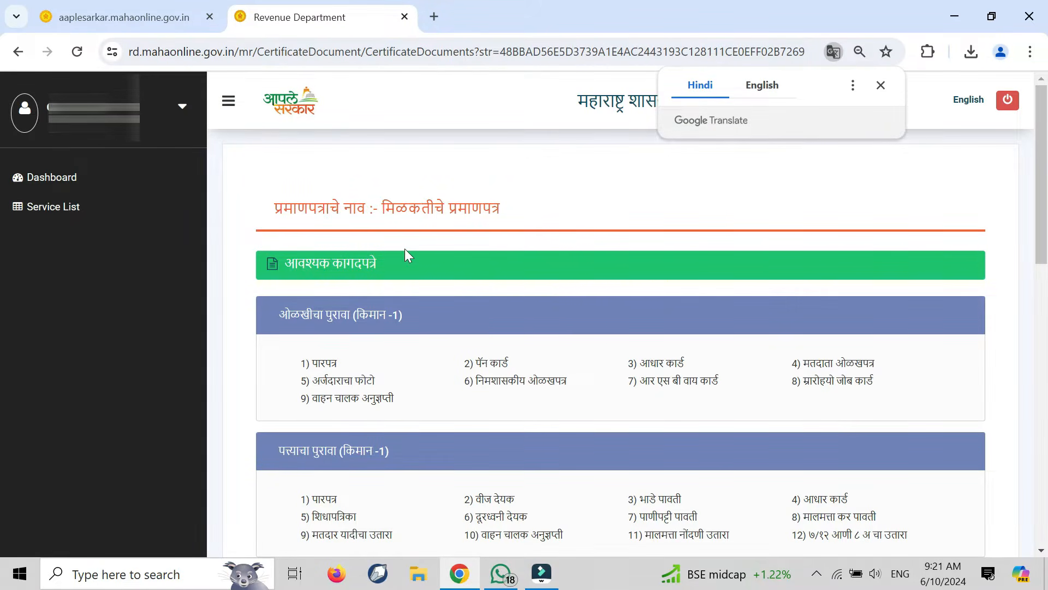
pyautogui.click(880, 86)
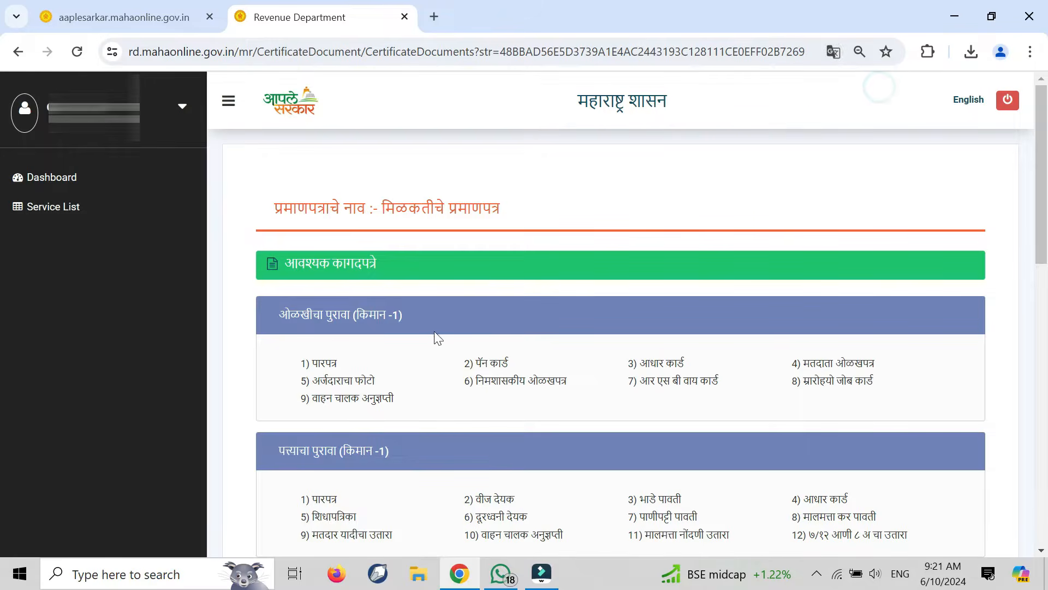
pyautogui.scroll(-10, 411, 349)
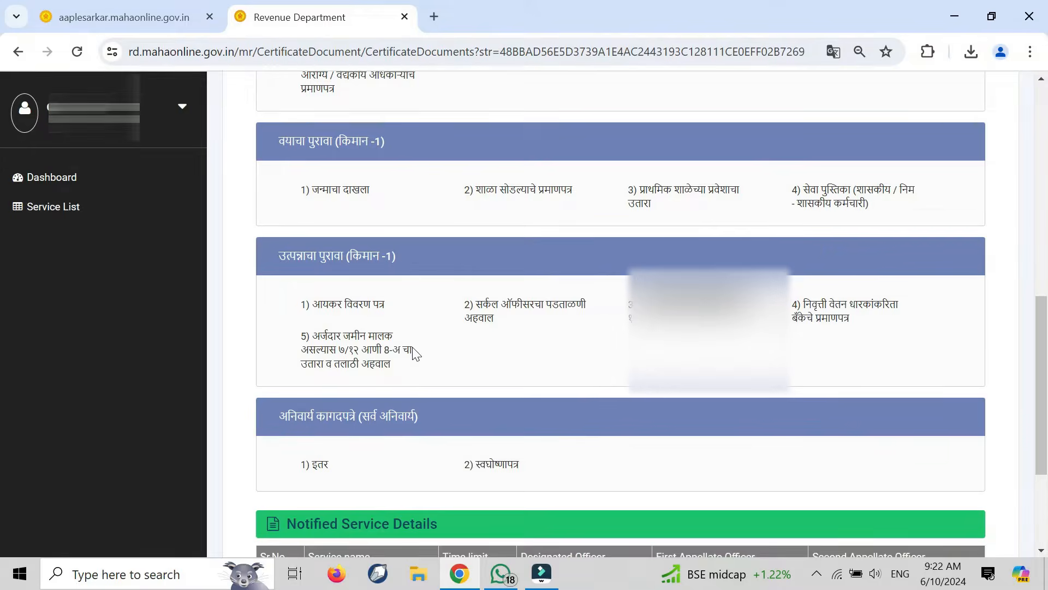
pyautogui.scroll(-4, 416, 354)
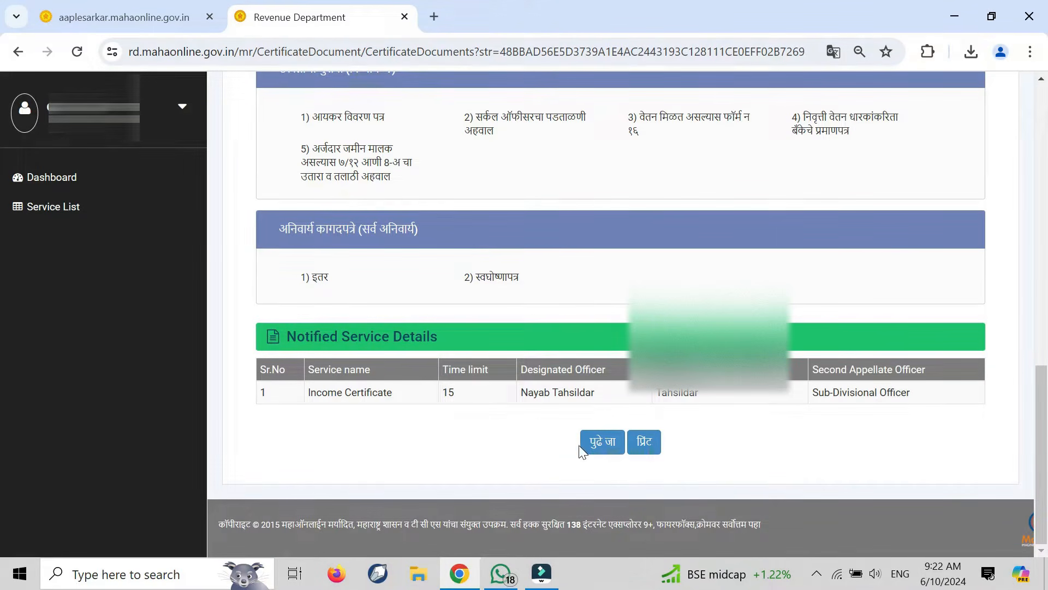
pyautogui.click(603, 443)
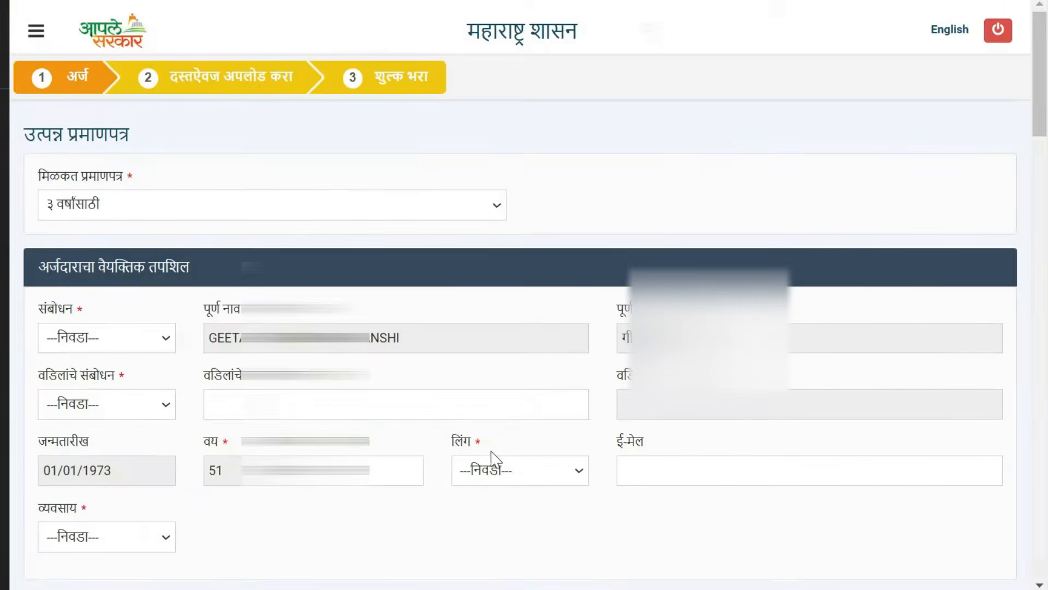
# - Set certificate period ३ वर्षांसाठी, applicant title श्रीमती and father's title श्री
pyautogui.click(133, 213)
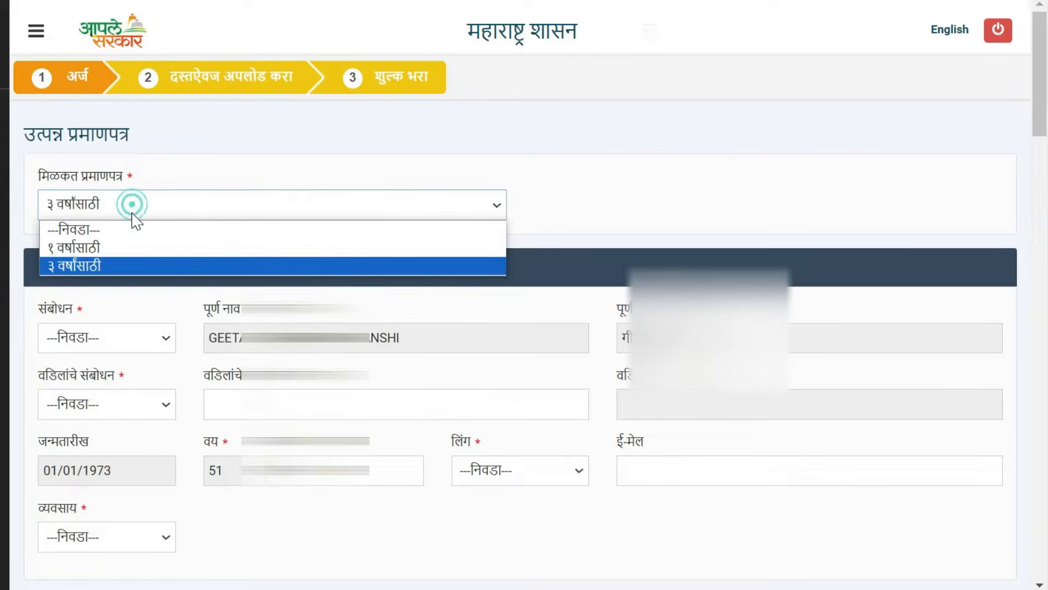
pyautogui.click(102, 265)
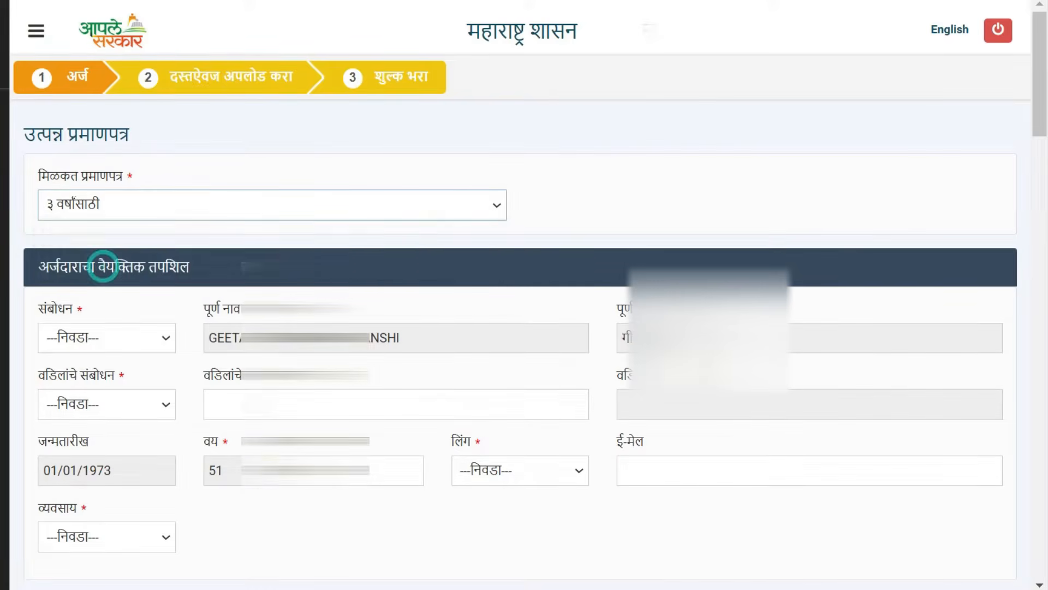
pyautogui.click(109, 344)
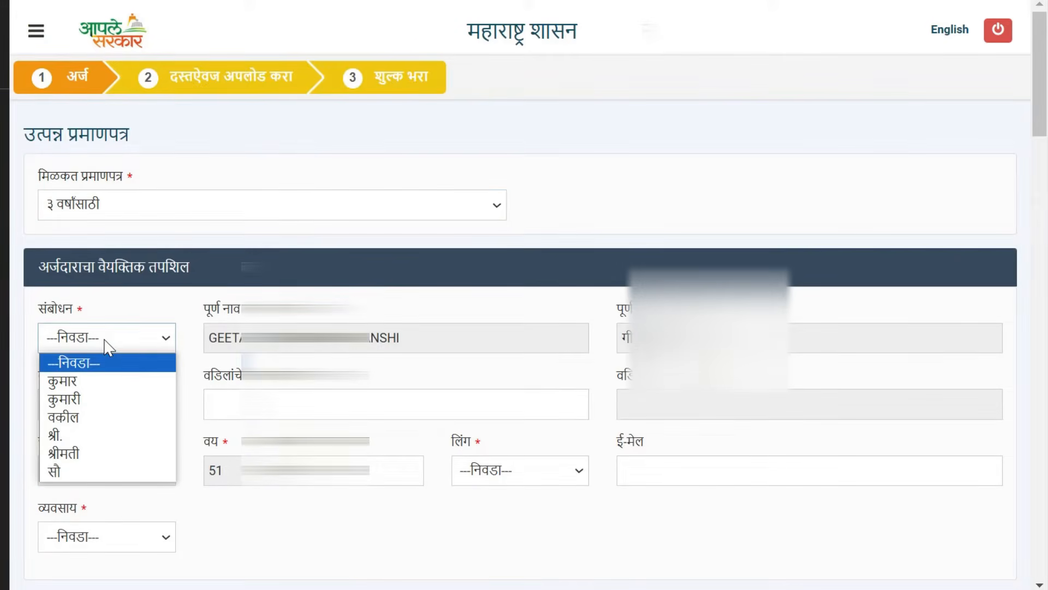
pyautogui.click(81, 456)
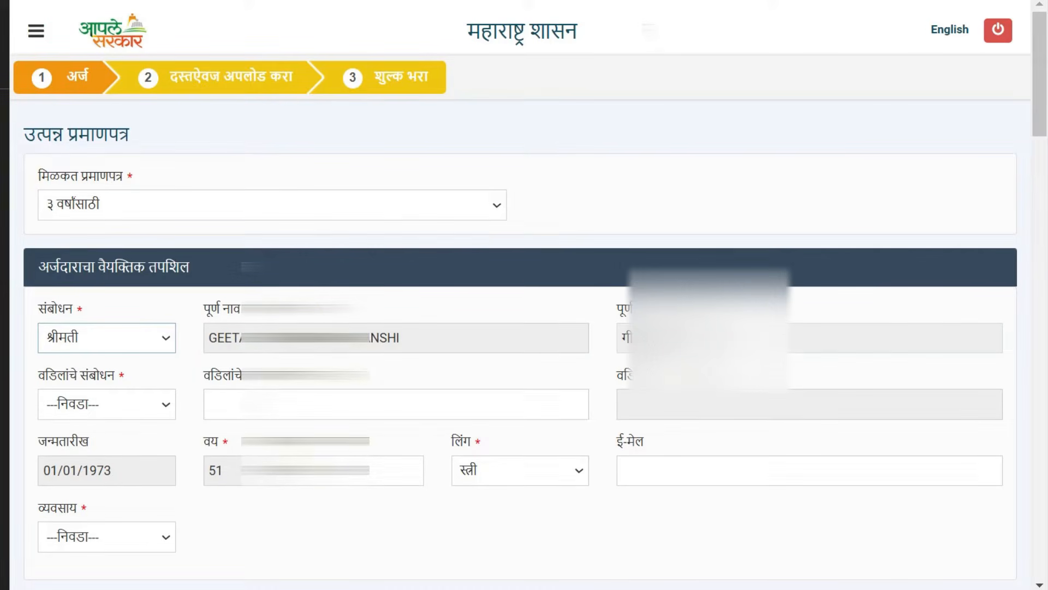
pyautogui.click(78, 405)
pyautogui.click(60, 447)
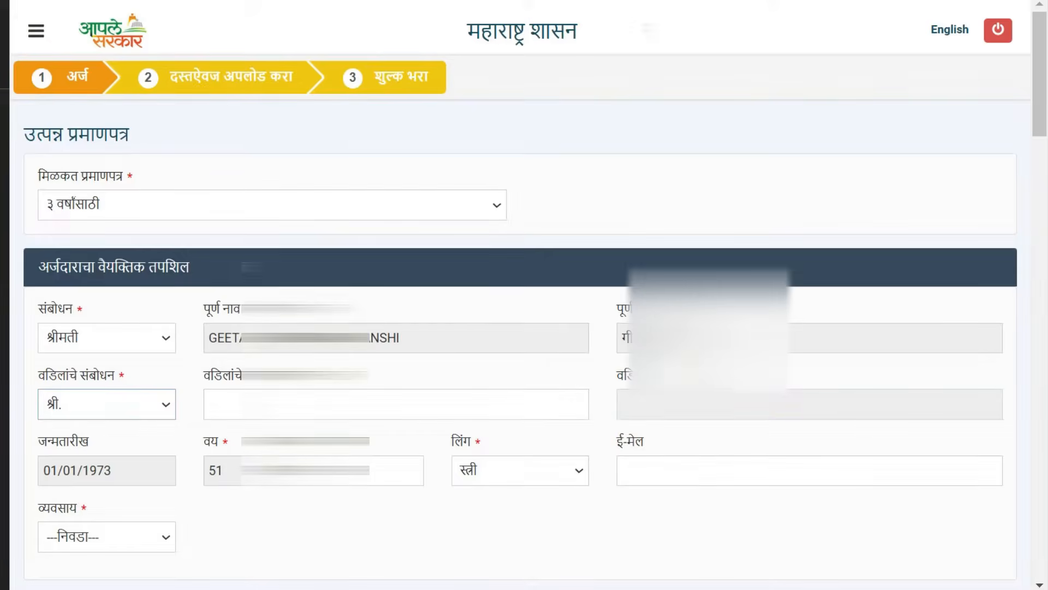
# - Set the applicant's occupation to शेतकरी
pyautogui.scroll(-2, 123, 379)
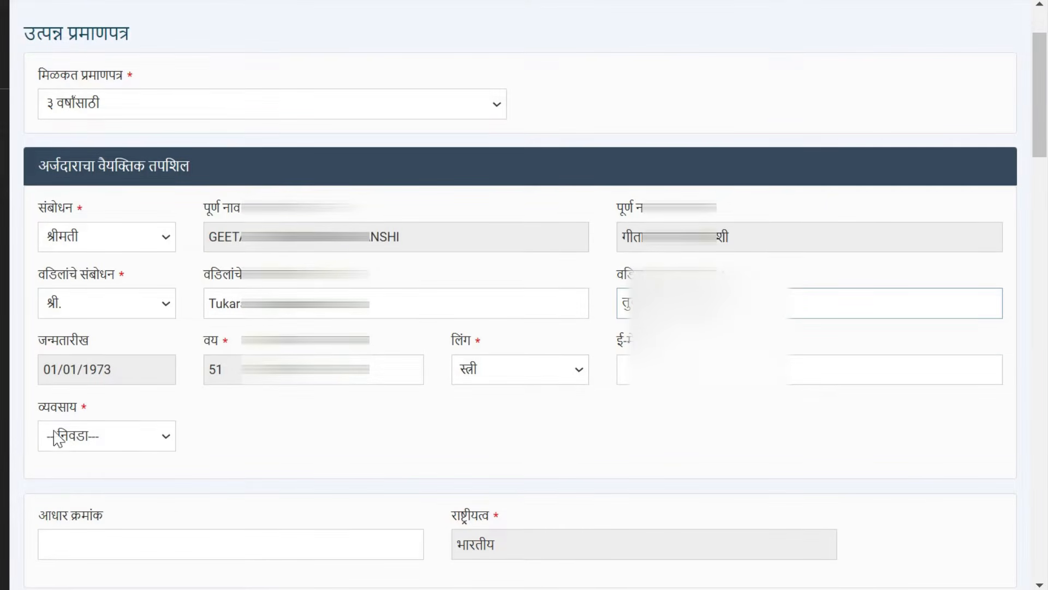
pyautogui.click(113, 438)
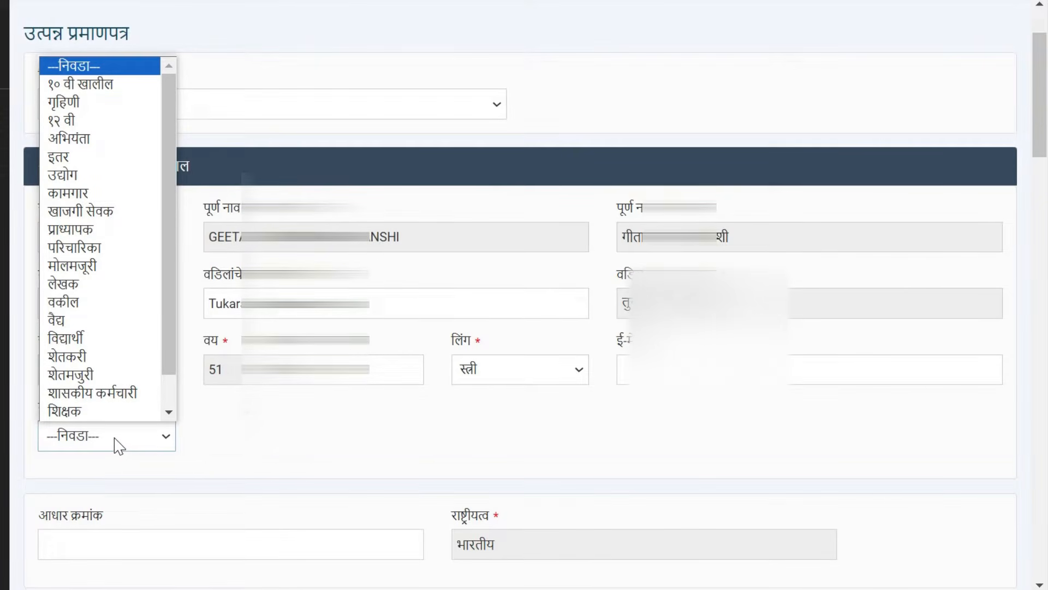
pyautogui.scroll(-1, 116, 406)
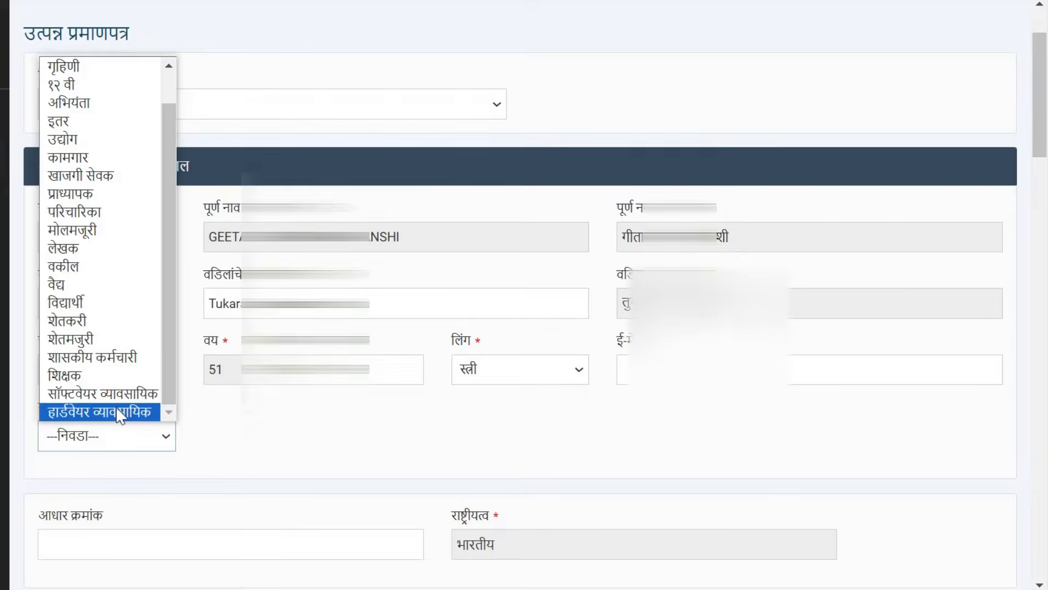
pyautogui.click(105, 323)
pyautogui.scroll(-3, 221, 450)
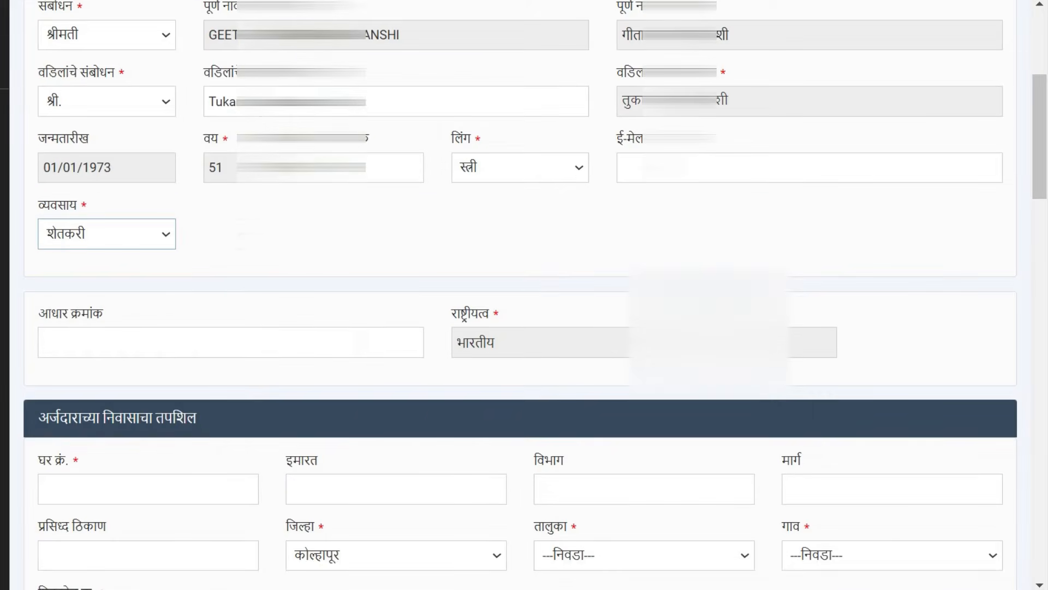
pyautogui.scroll(-3, 91, 237)
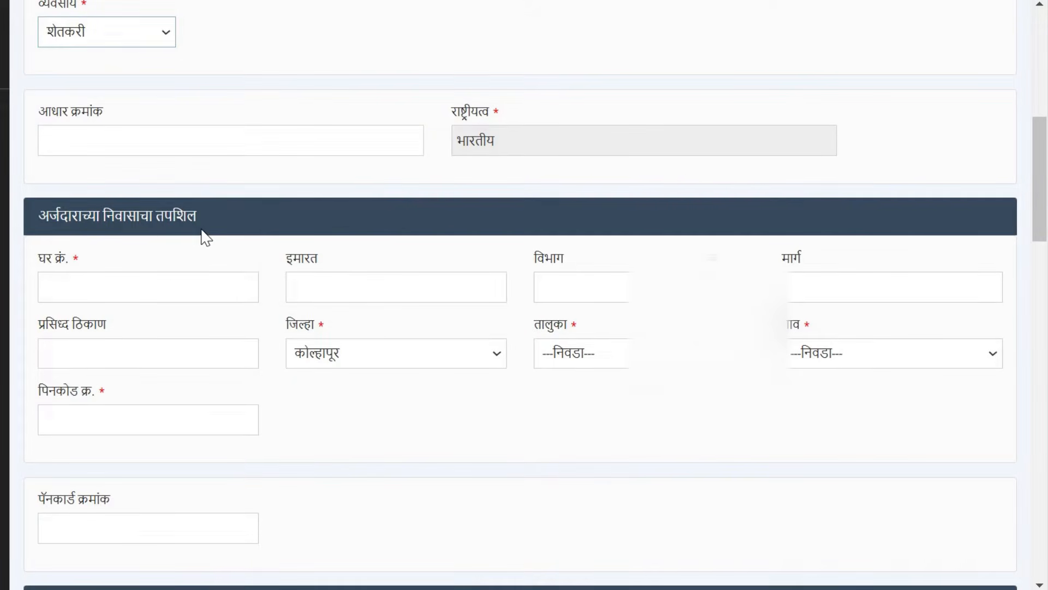
pyautogui.scroll(-2, 201, 234)
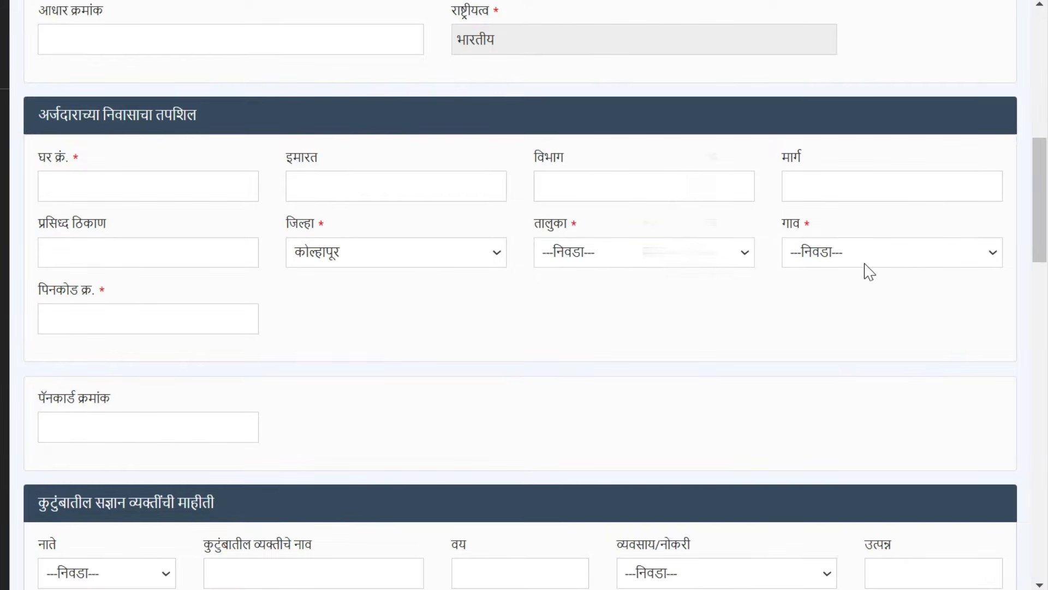
pyautogui.scroll(-1, 102, 410)
pyautogui.scroll(-1, 525, 294)
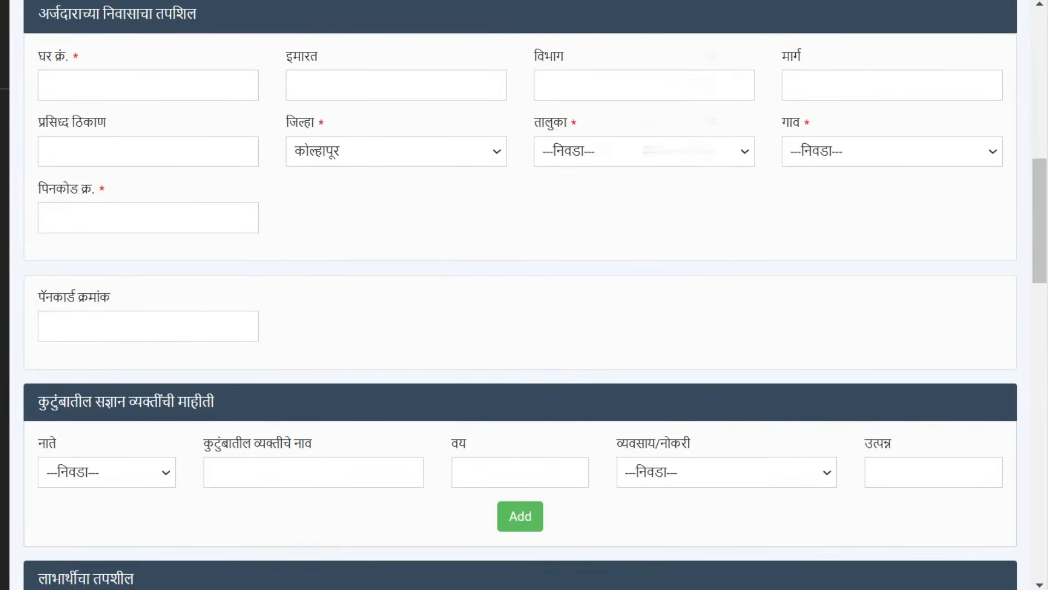
pyautogui.scroll(-2, 80, 334)
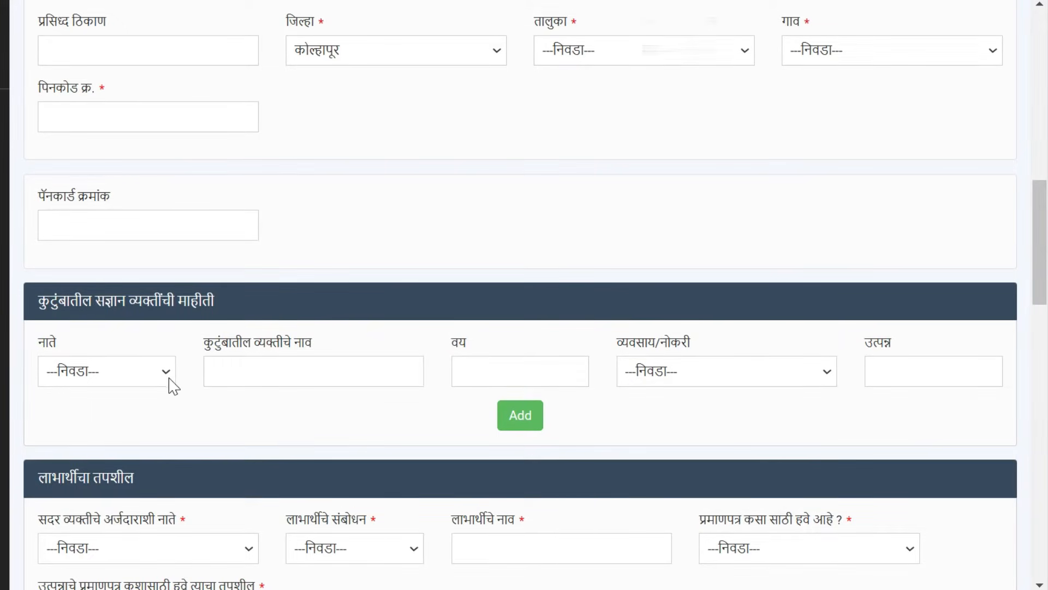
# - Set the family member's relationship to मुलगा, leaving name, age, occupation and income blank
pyautogui.click(132, 379)
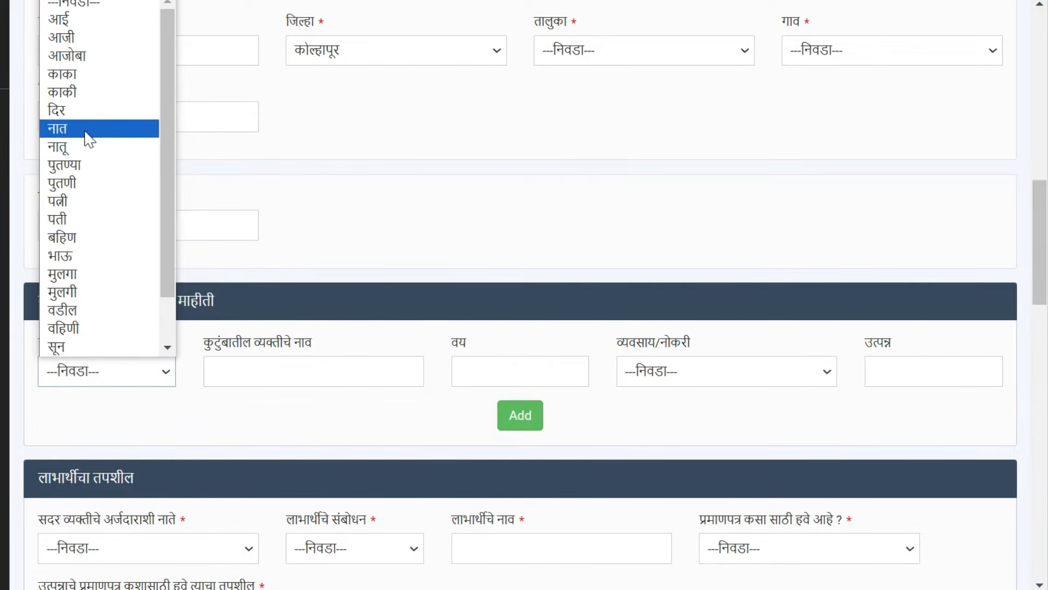
pyautogui.click(78, 274)
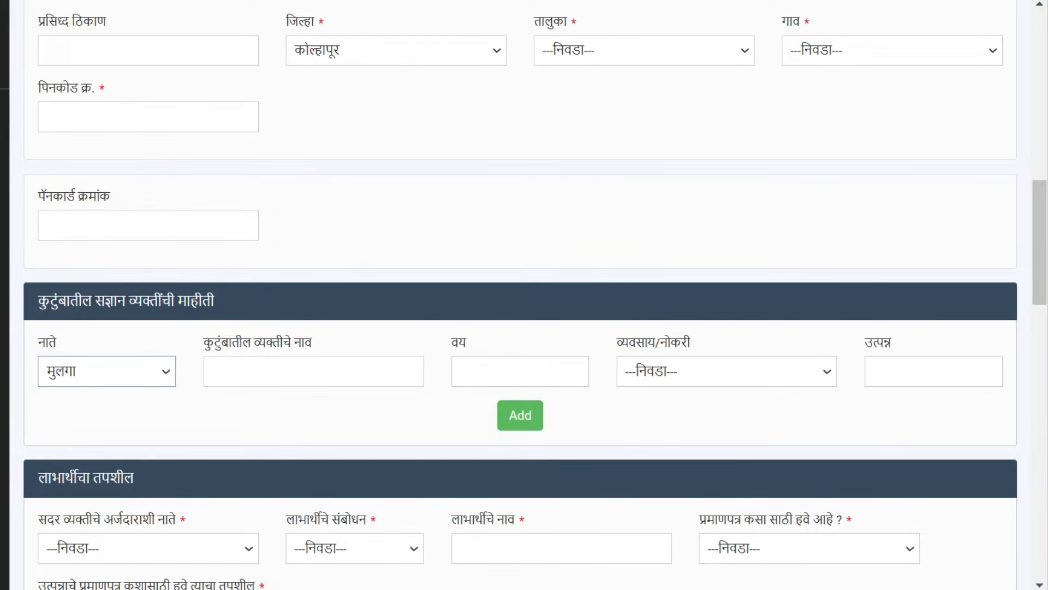
pyautogui.click(304, 367)
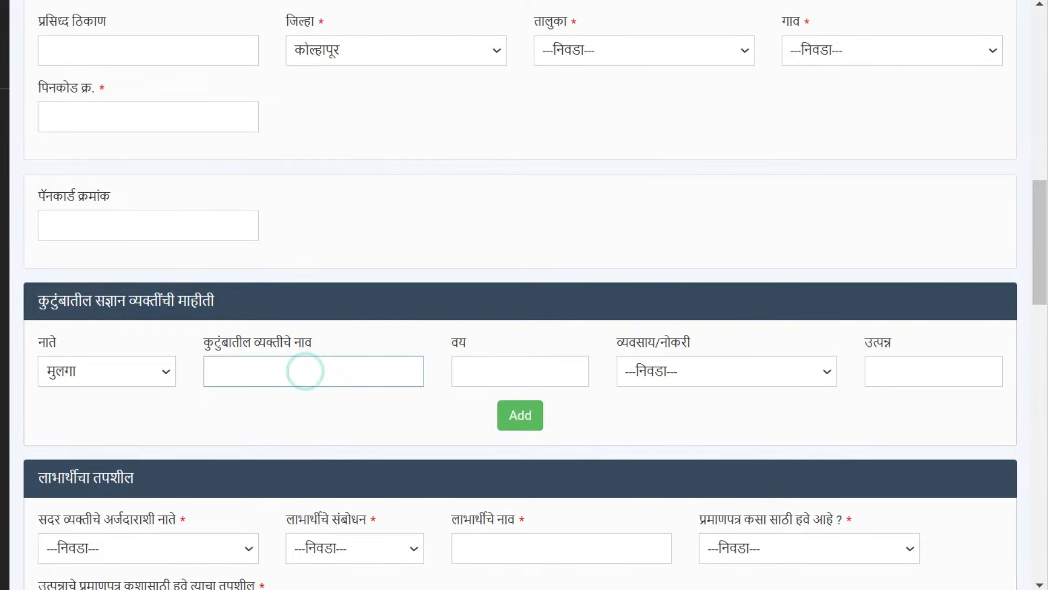
pyautogui.click(532, 370)
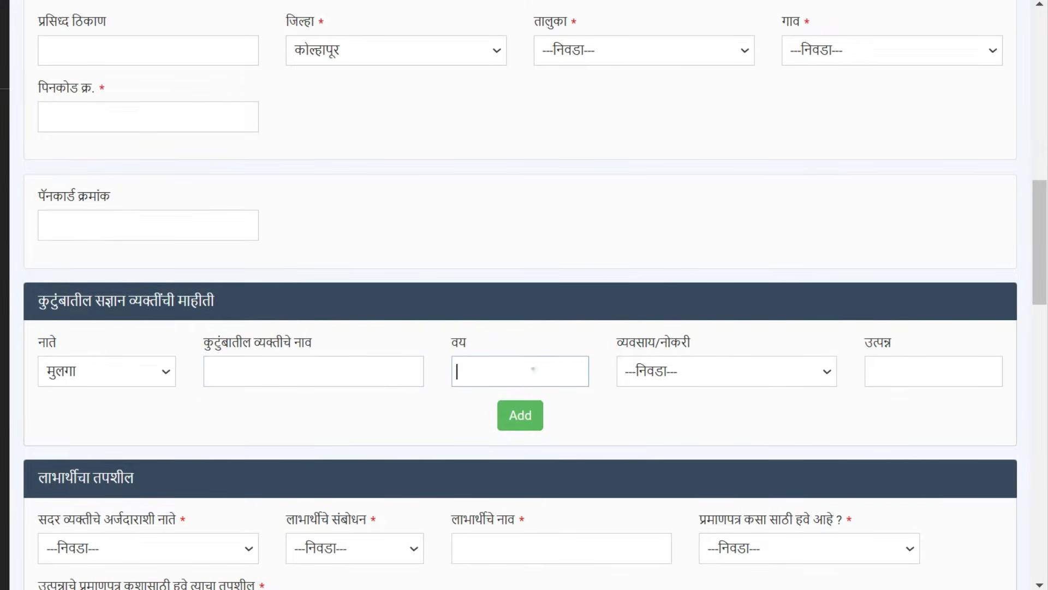
pyautogui.click(717, 378)
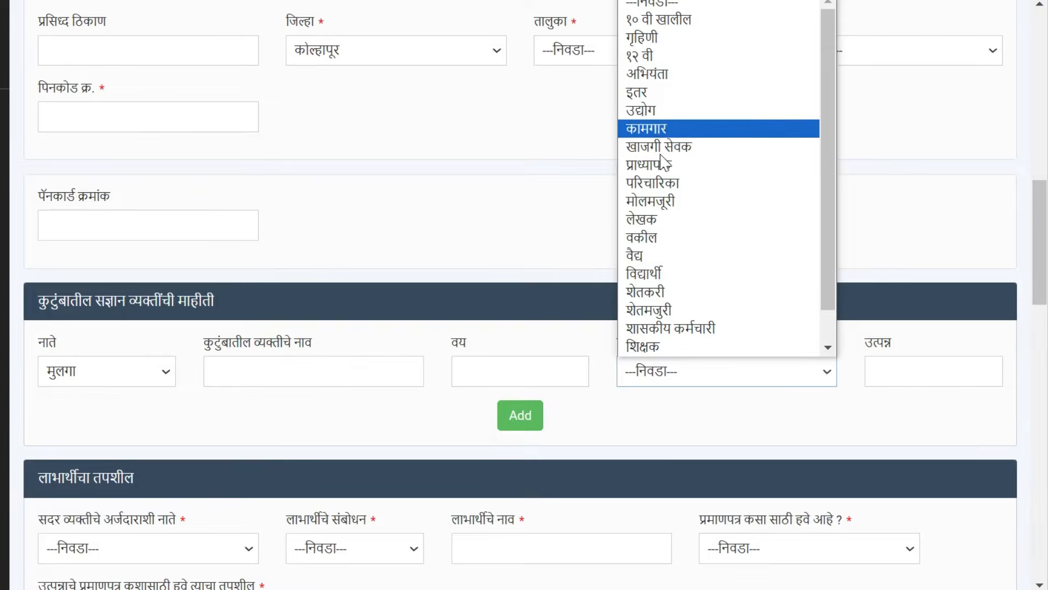
pyautogui.click(676, 410)
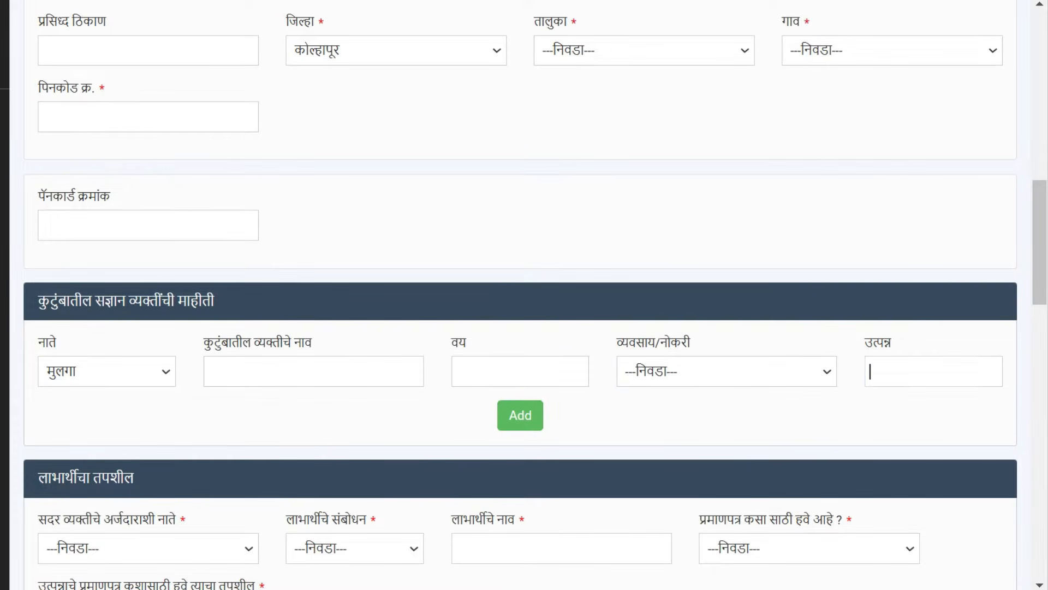
pyautogui.click(901, 368)
pyautogui.scroll(-5, 932, 365)
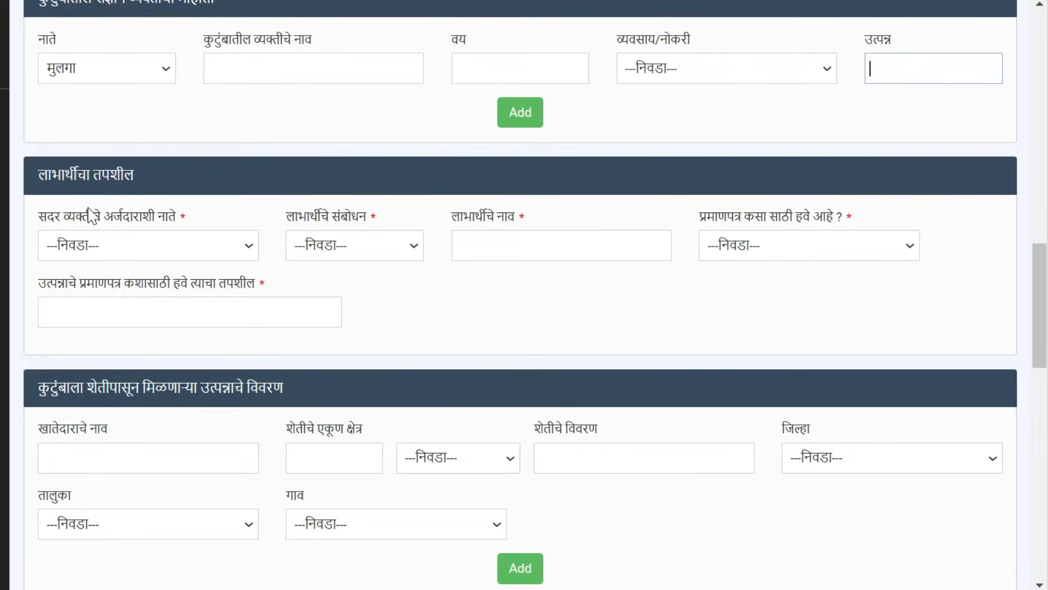
# - Set beneficiary relationship मुलगा, title कुमार and certificate purpose शिक्षण
pyautogui.click(91, 246)
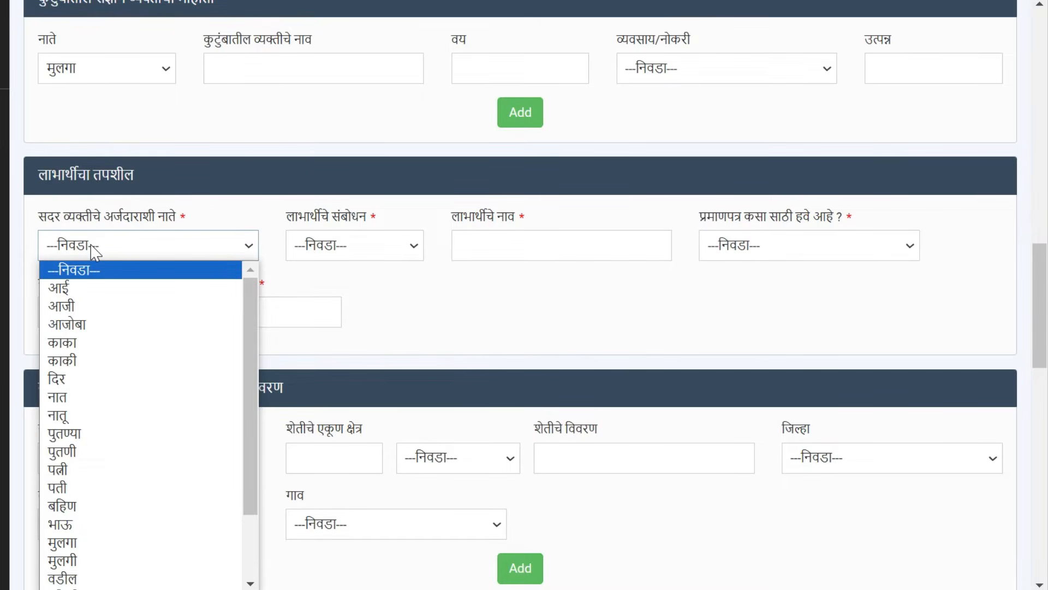
pyautogui.click(79, 538)
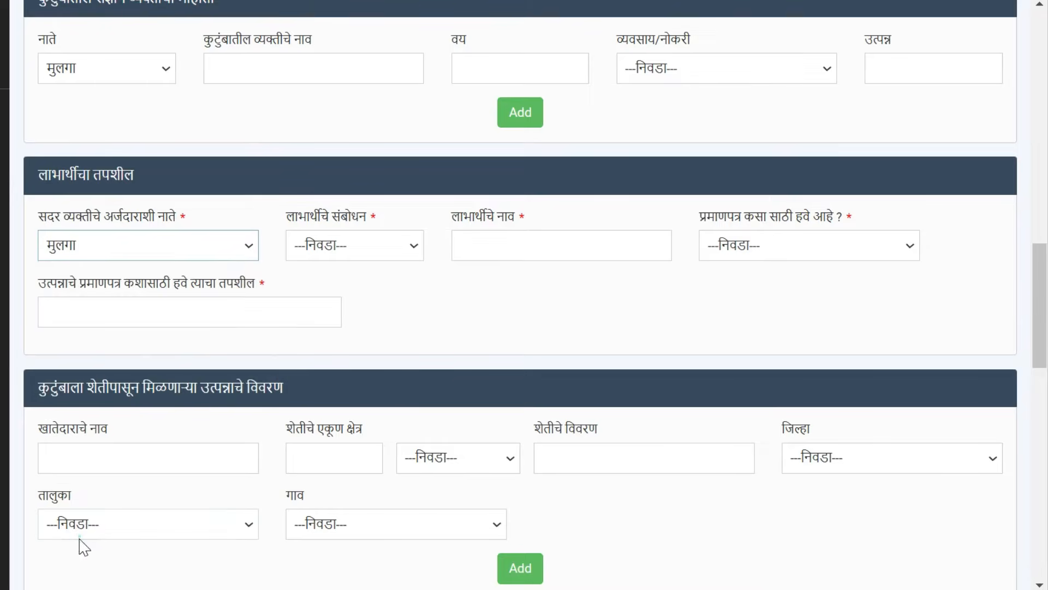
pyautogui.click(354, 251)
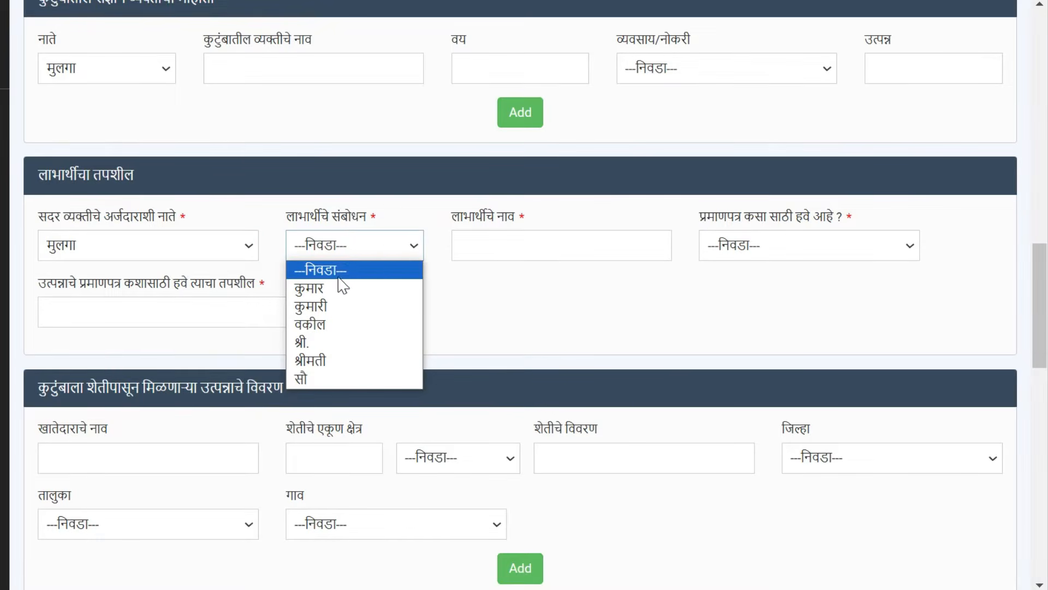
pyautogui.click(339, 288)
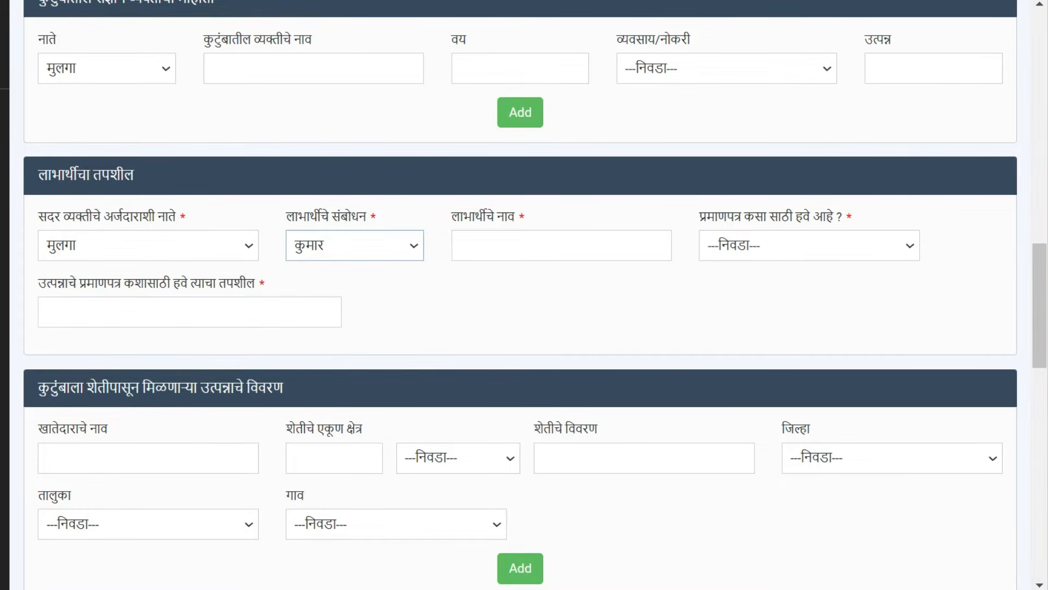
pyautogui.click(479, 238)
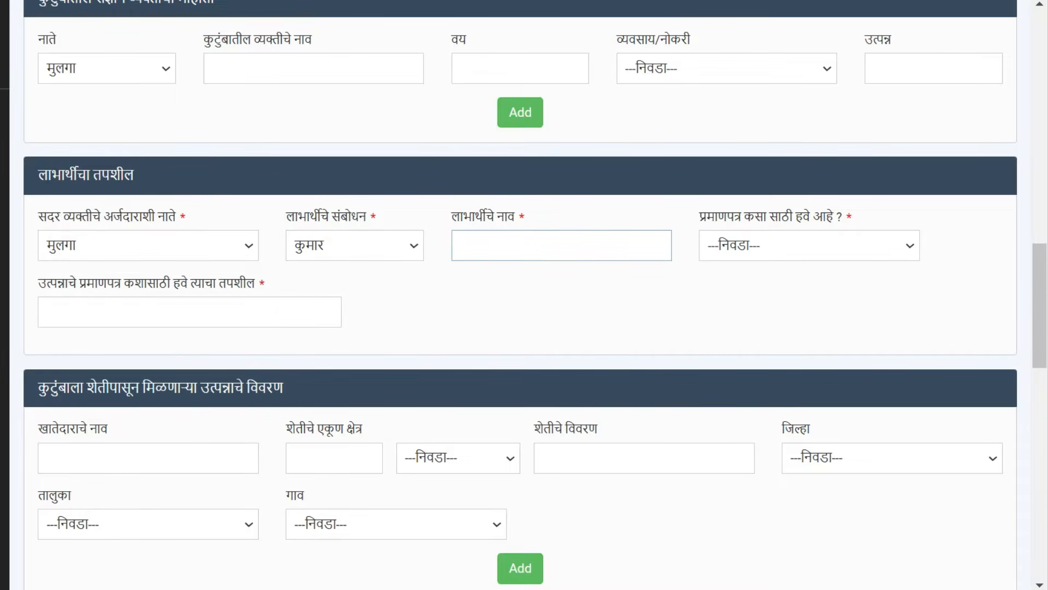
pyautogui.click(807, 252)
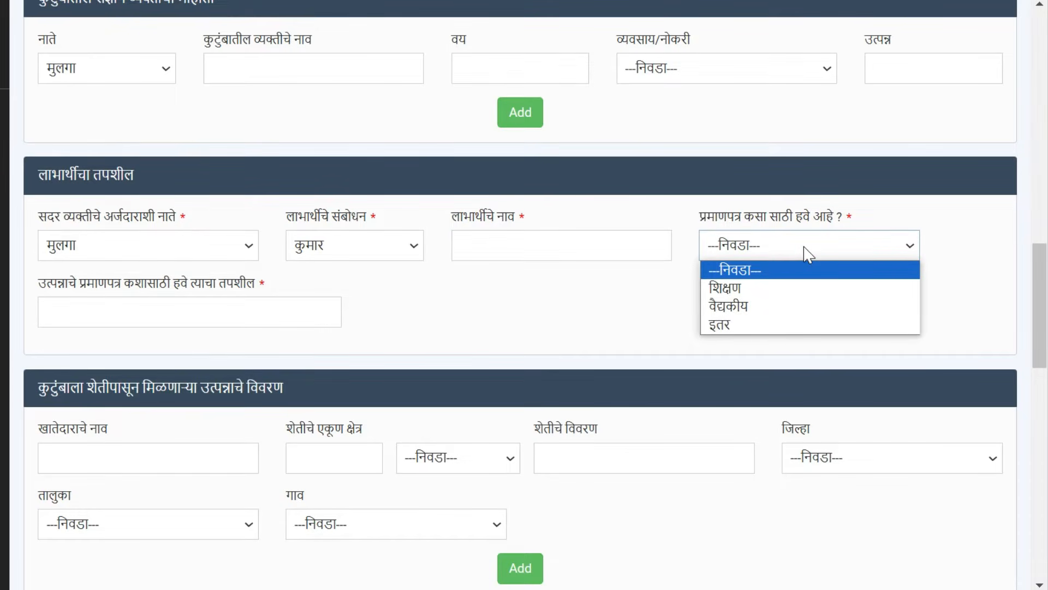
pyautogui.click(757, 295)
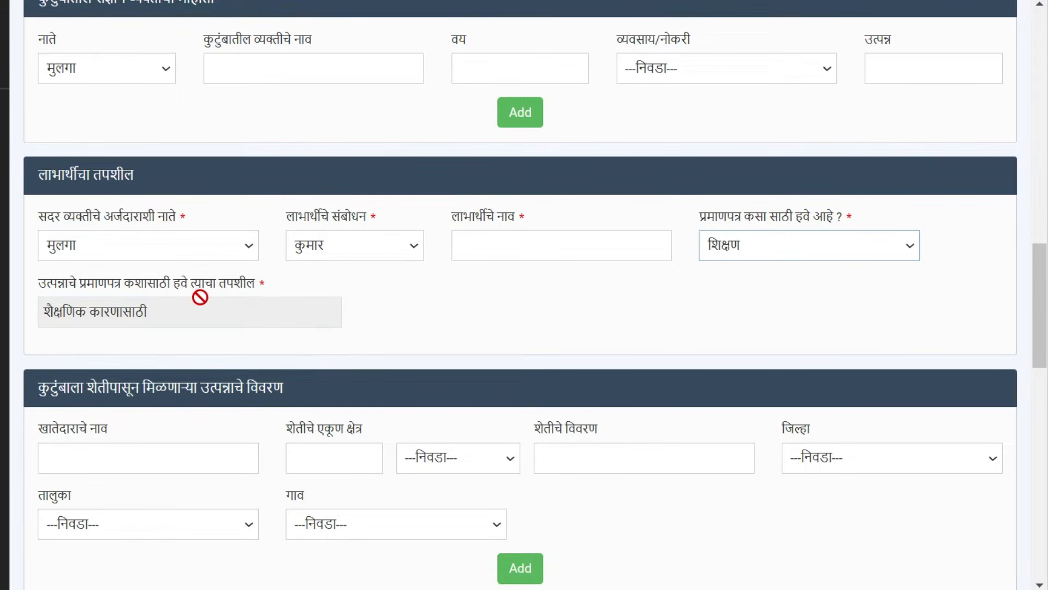
pyautogui.scroll(-3, 196, 325)
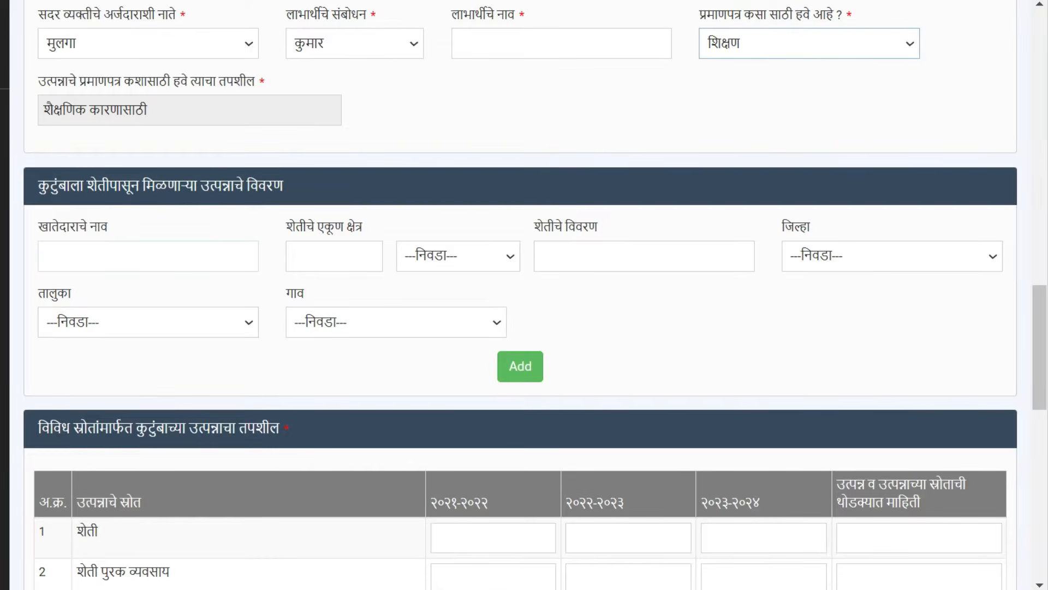
# - Choose एकर as the total farmland area unit, then browse the district list
pyautogui.click(110, 258)
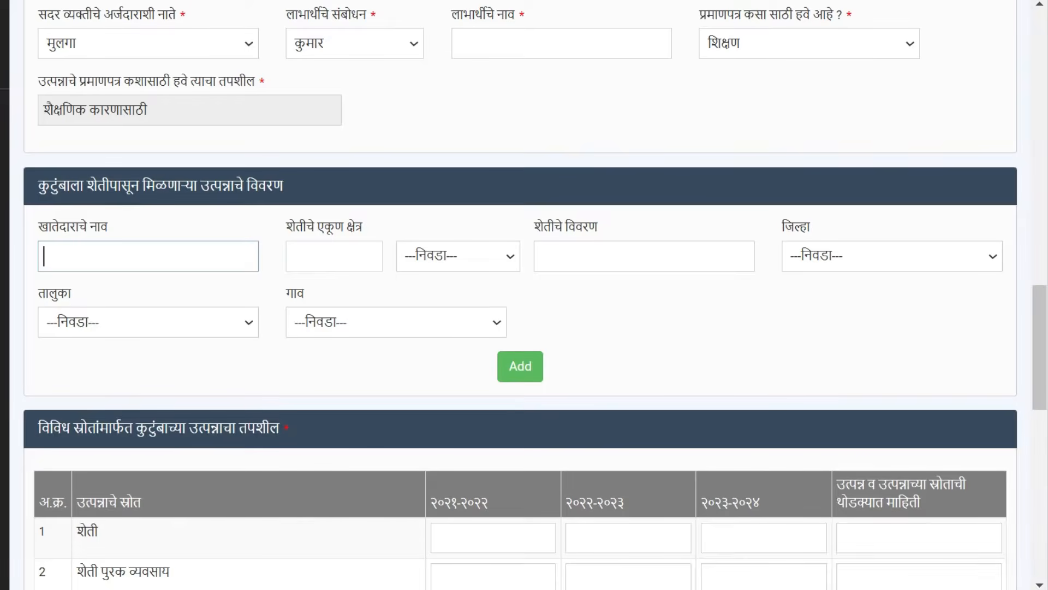
pyautogui.click(318, 255)
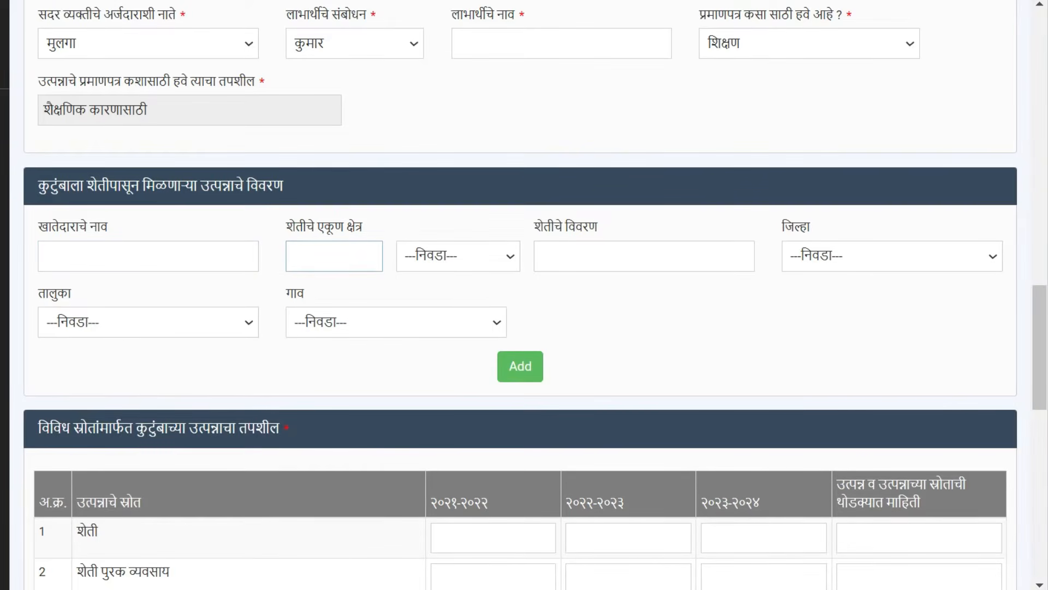
pyautogui.click(485, 255)
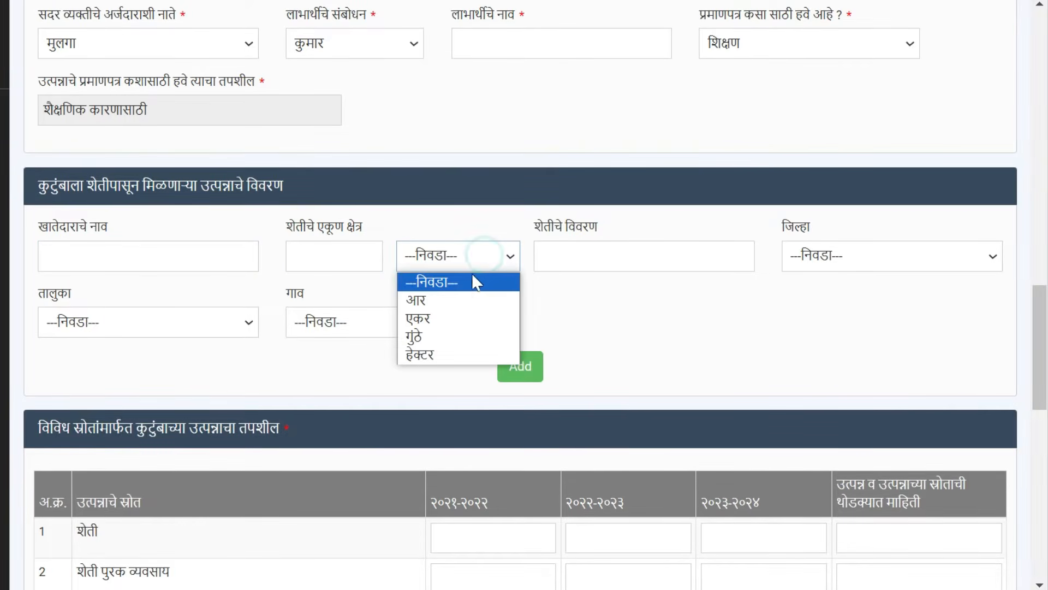
pyautogui.press('Up')
pyautogui.press('Up')
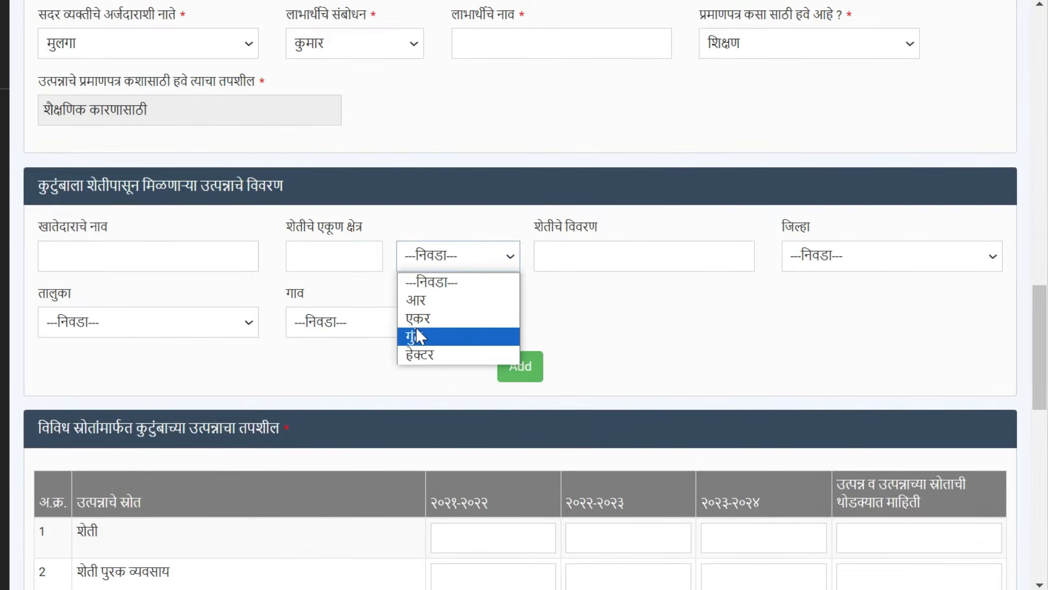
pyautogui.click(419, 318)
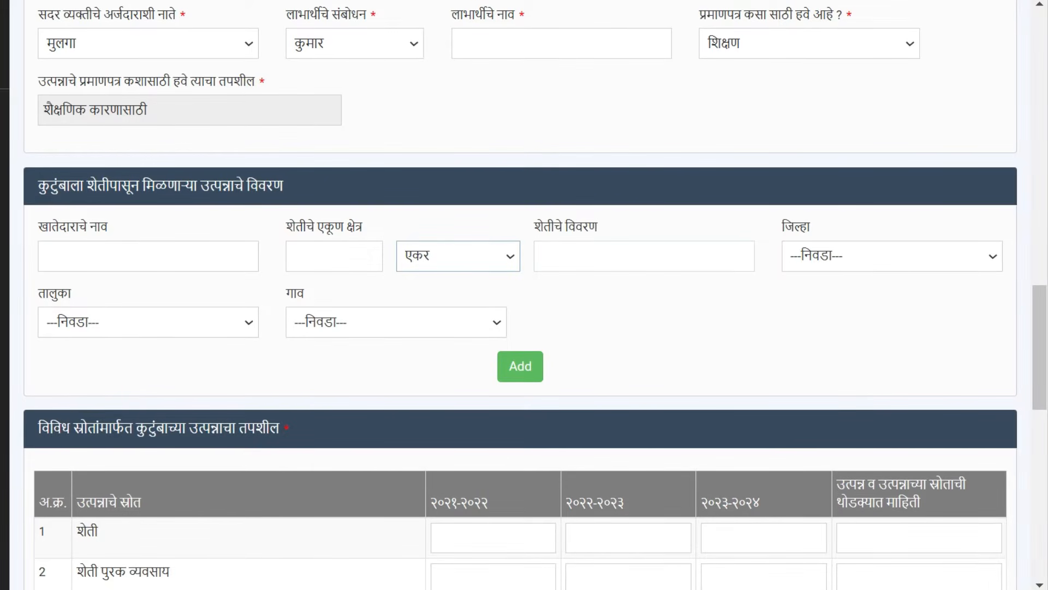
pyautogui.click(868, 256)
pyautogui.click(797, 328)
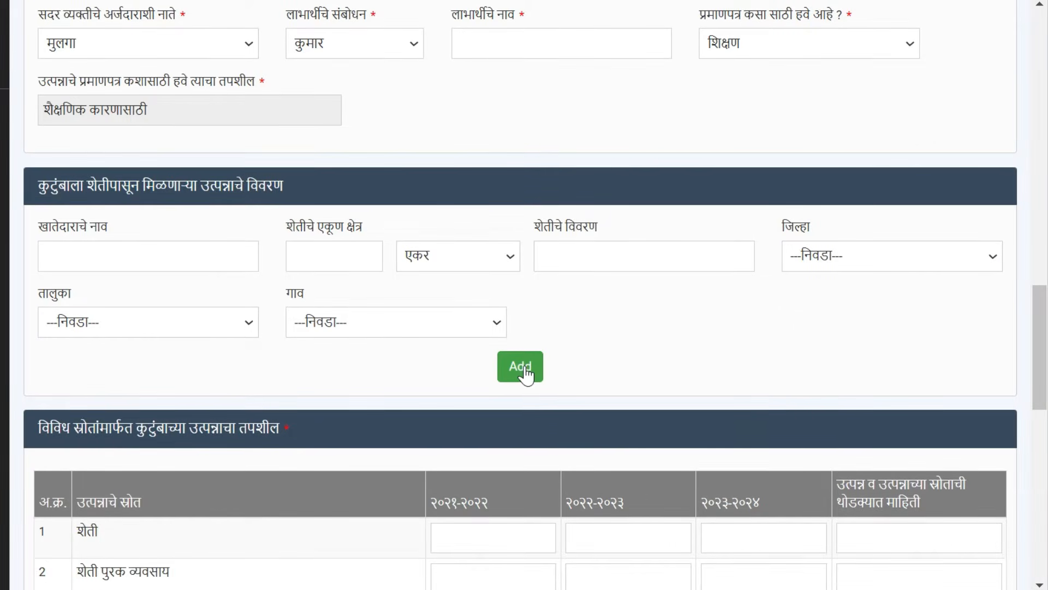
pyautogui.scroll(-5, 368, 351)
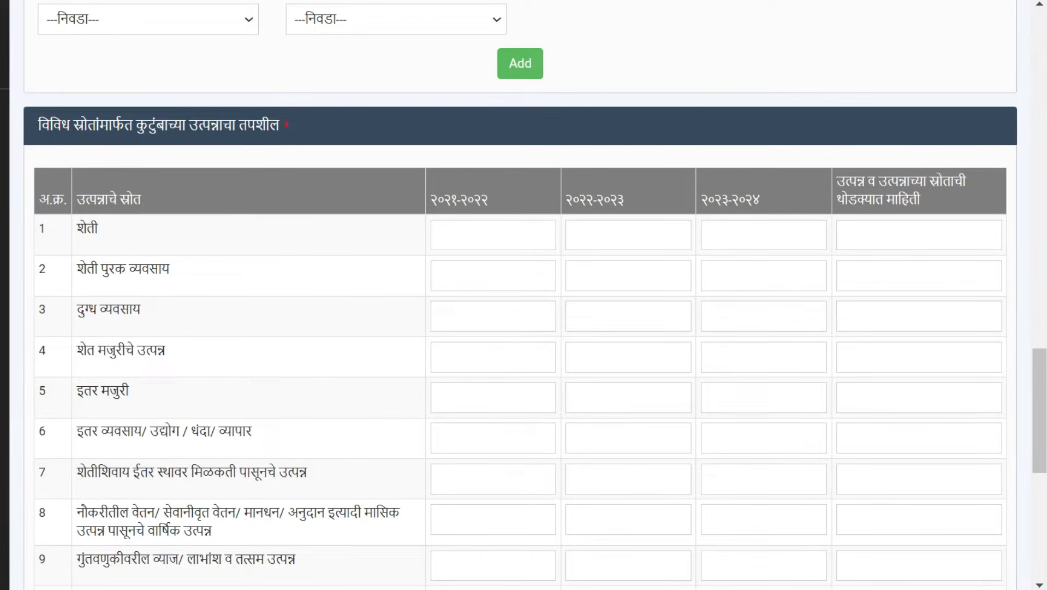
# - Enter शेती income of 75000, 80000 and 85000 for 2021-22 to 2023-24, described as शेती
pyautogui.click(484, 228)
pyautogui.write('7500')
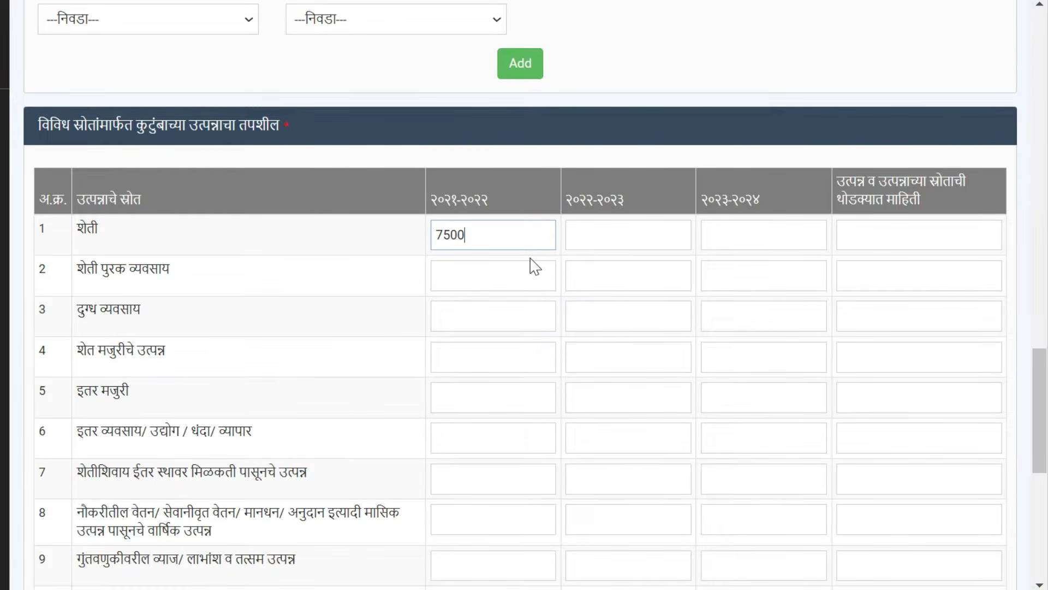
pyautogui.write('0')
pyautogui.press('Tab')
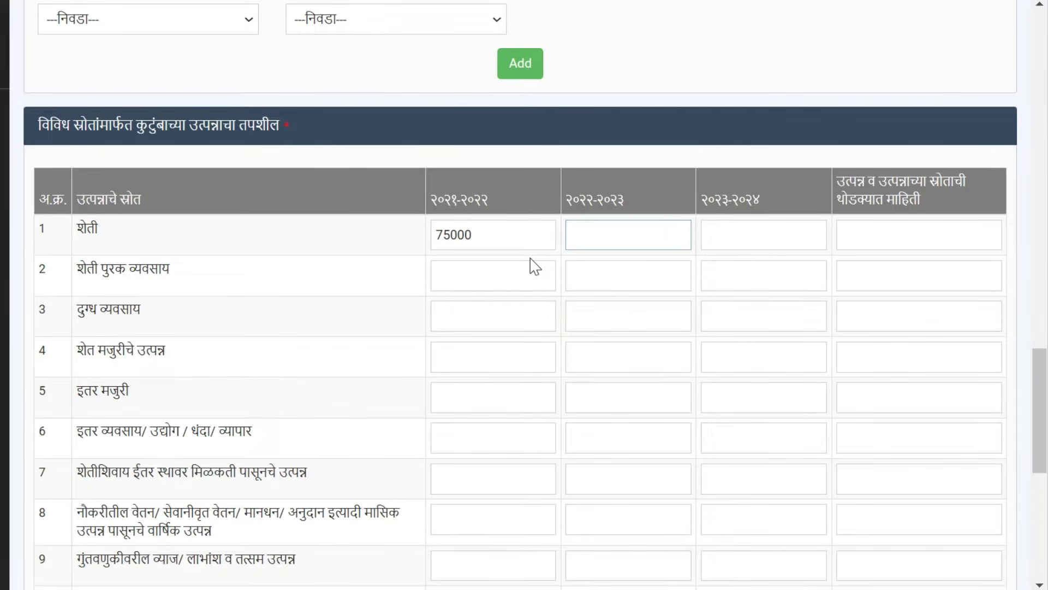
pyautogui.write('80000')
pyautogui.press('Tab')
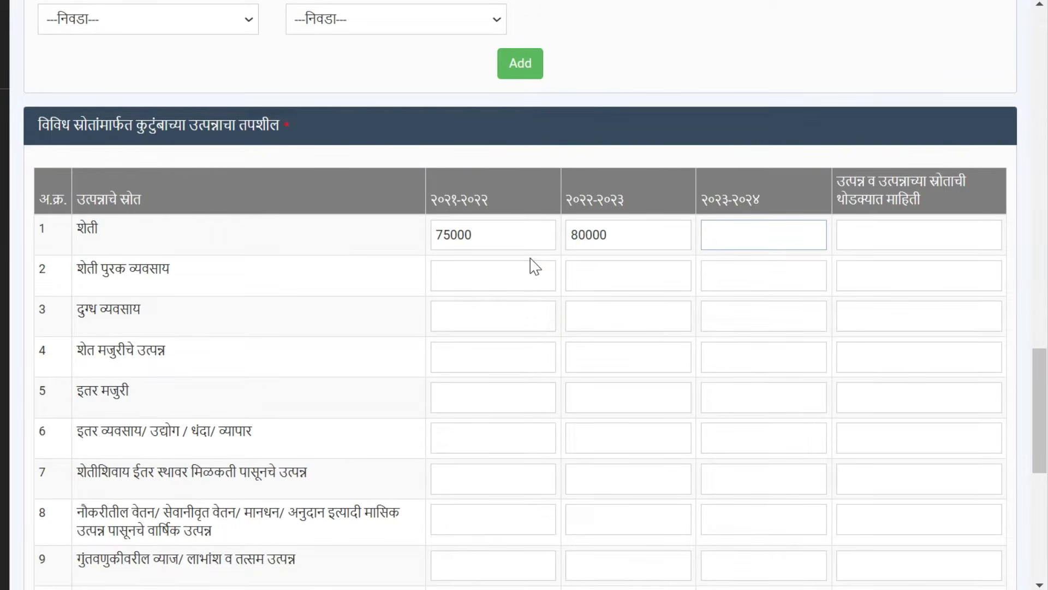
pyautogui.write('85000')
pyautogui.press('Tab')
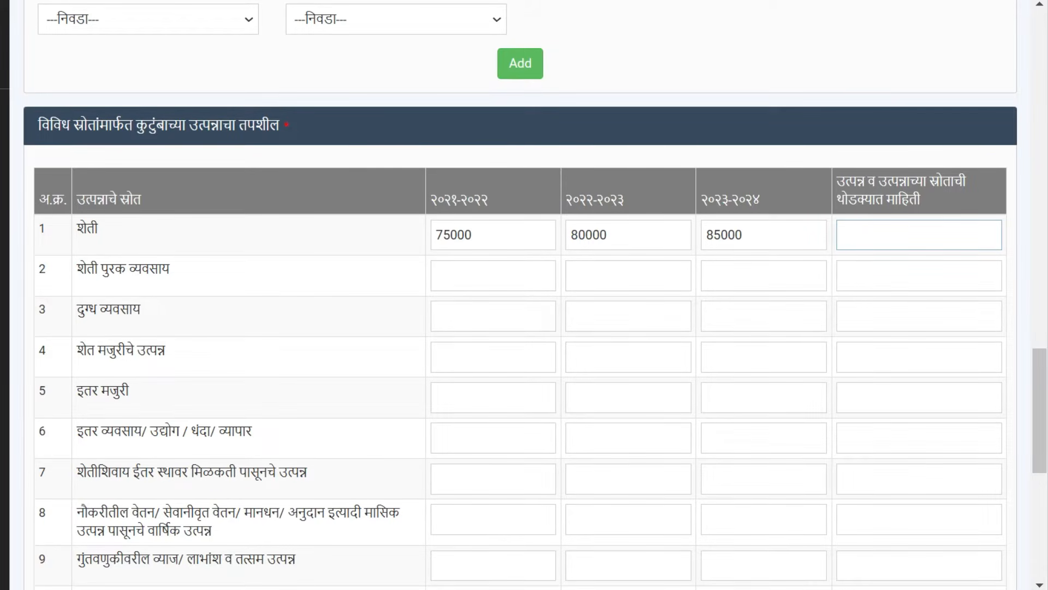
pyautogui.write('शेती')
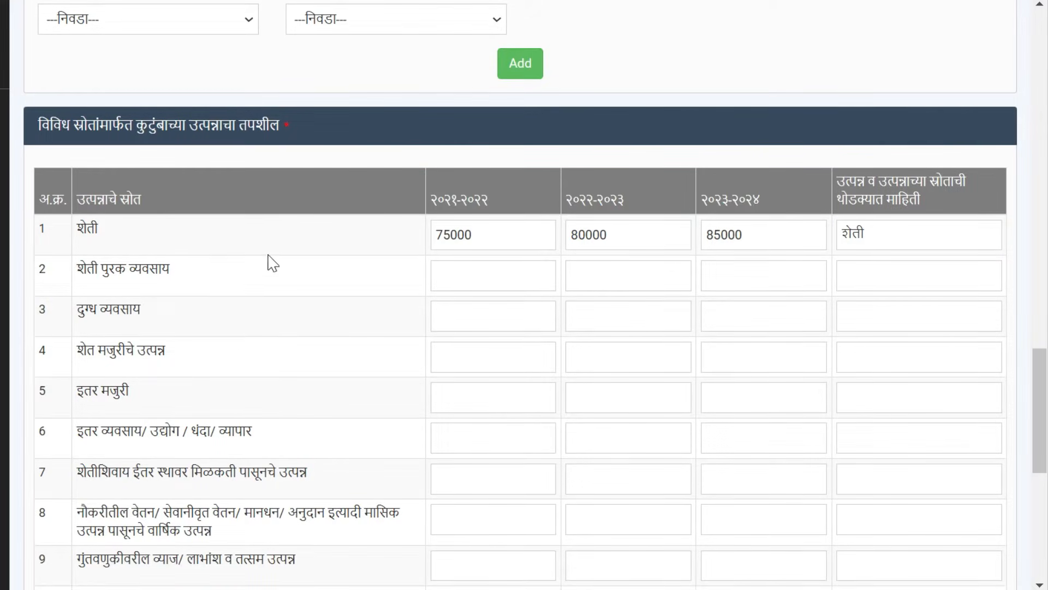
pyautogui.scroll(-3, 269, 262)
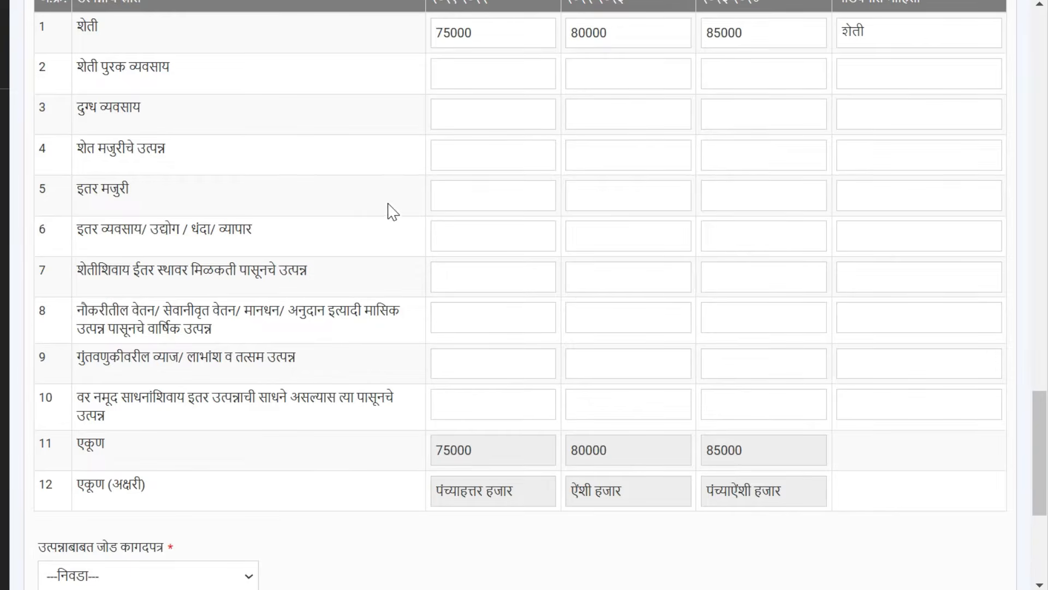
# - Choose मंडळ अधिकारी अहवाल as the उत्पन्नाबाबत जोड कागदपत्र (income supporting document)
pyautogui.scroll(3, 597, 212)
pyautogui.scroll(-5, 854, 266)
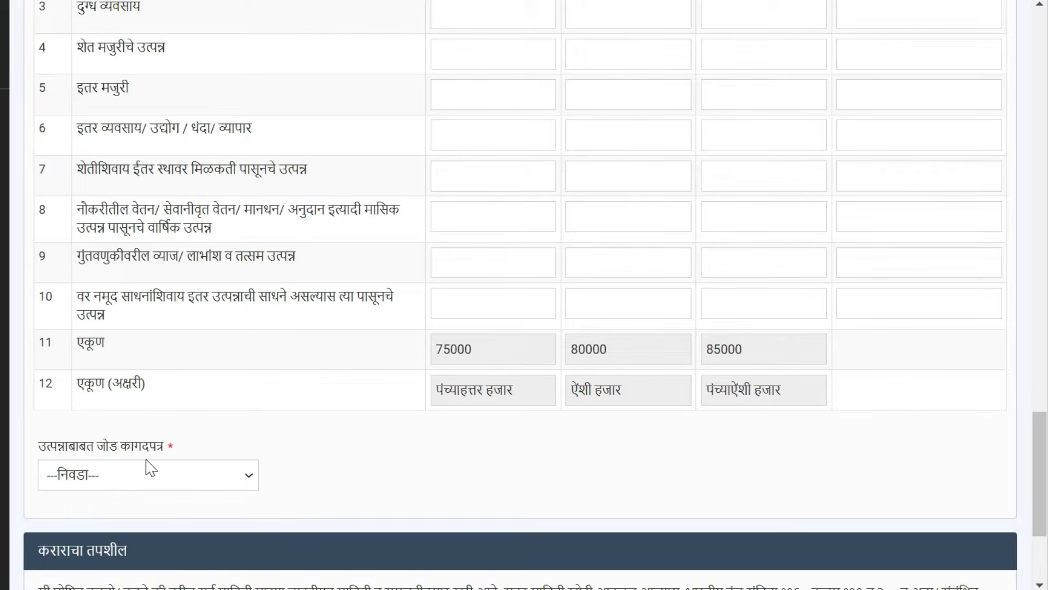
pyautogui.click(141, 476)
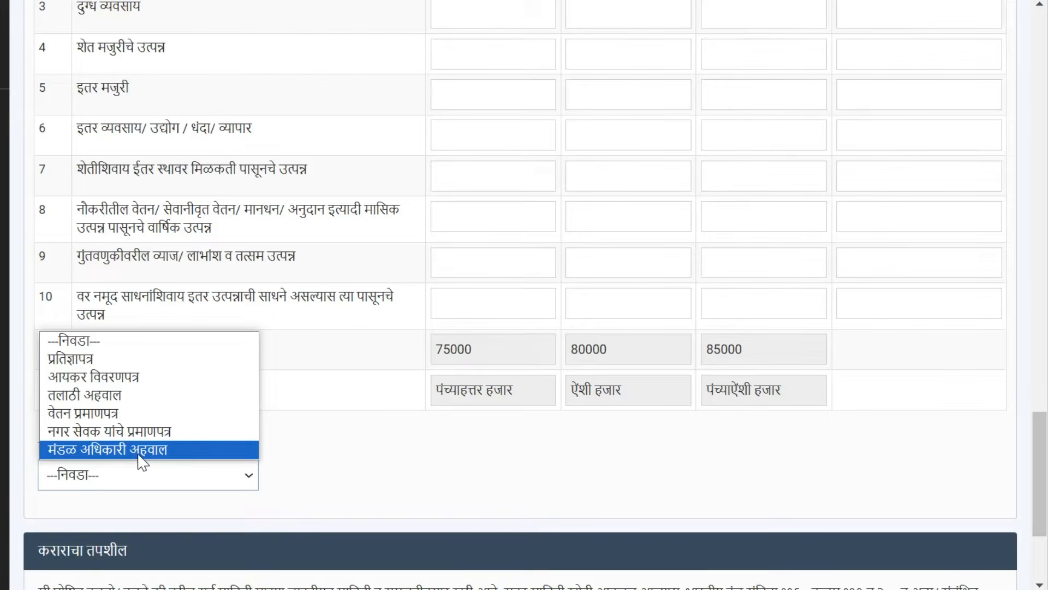
pyautogui.click(108, 450)
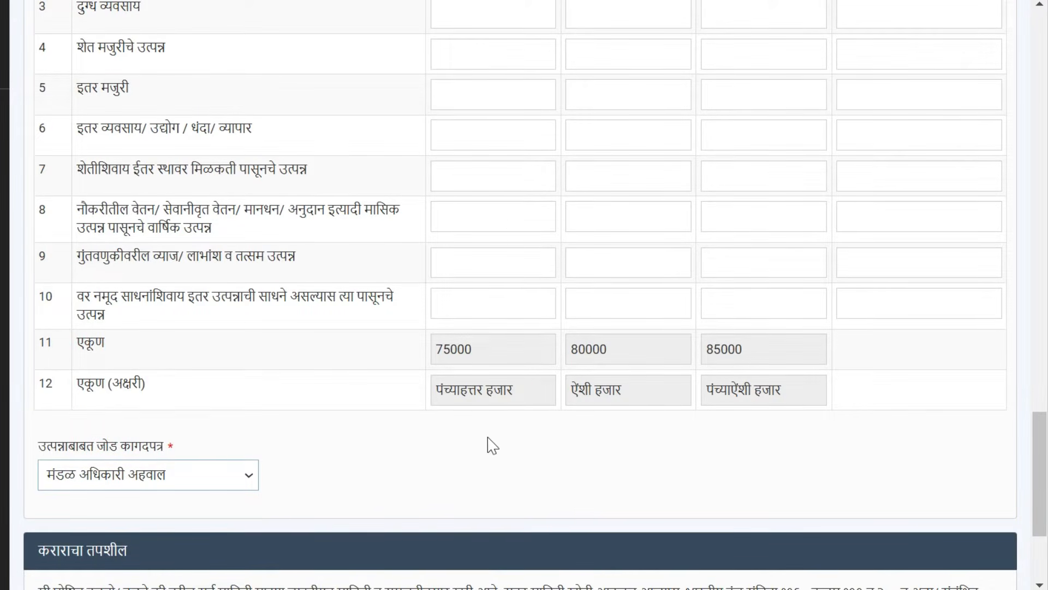
pyautogui.scroll(-3, 488, 440)
pyautogui.scroll(-1, 488, 446)
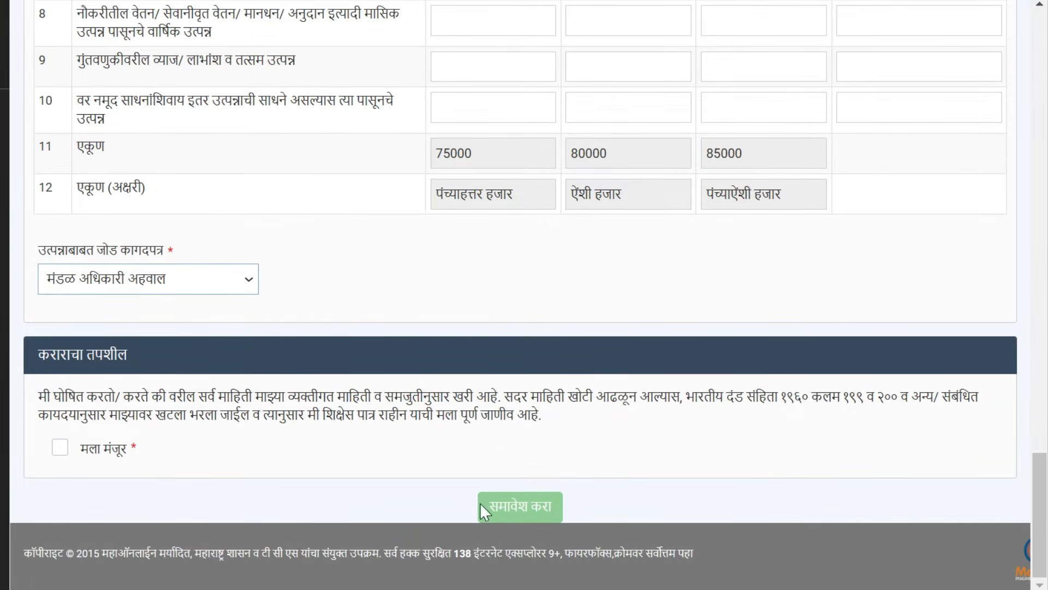
# - Accept the मला मंजूर declaration, submit with समावेश करा, and acknowledge the application number
pyautogui.click(515, 506)
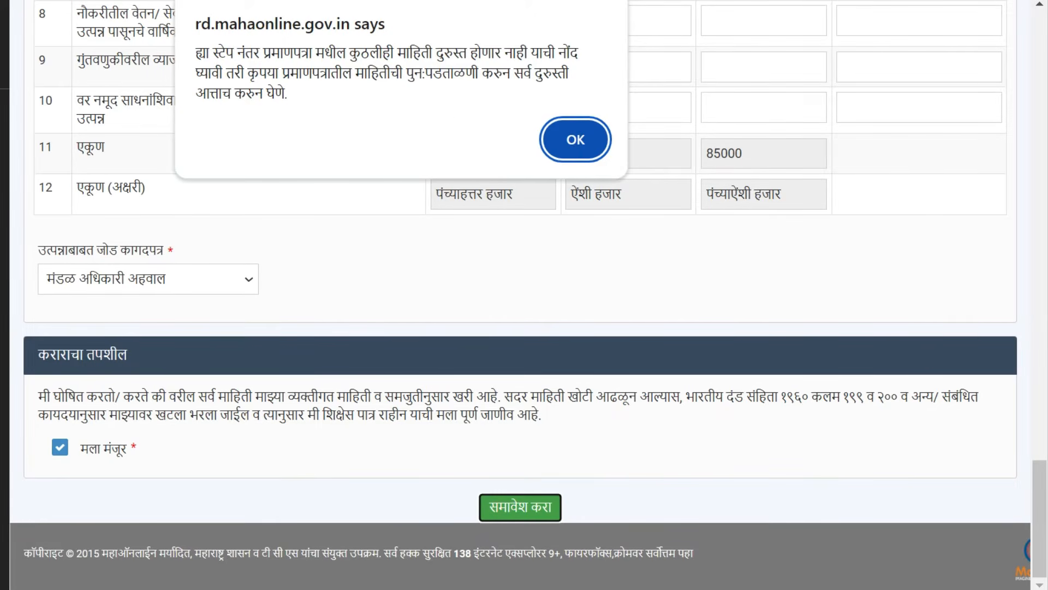
pyautogui.press('Return')
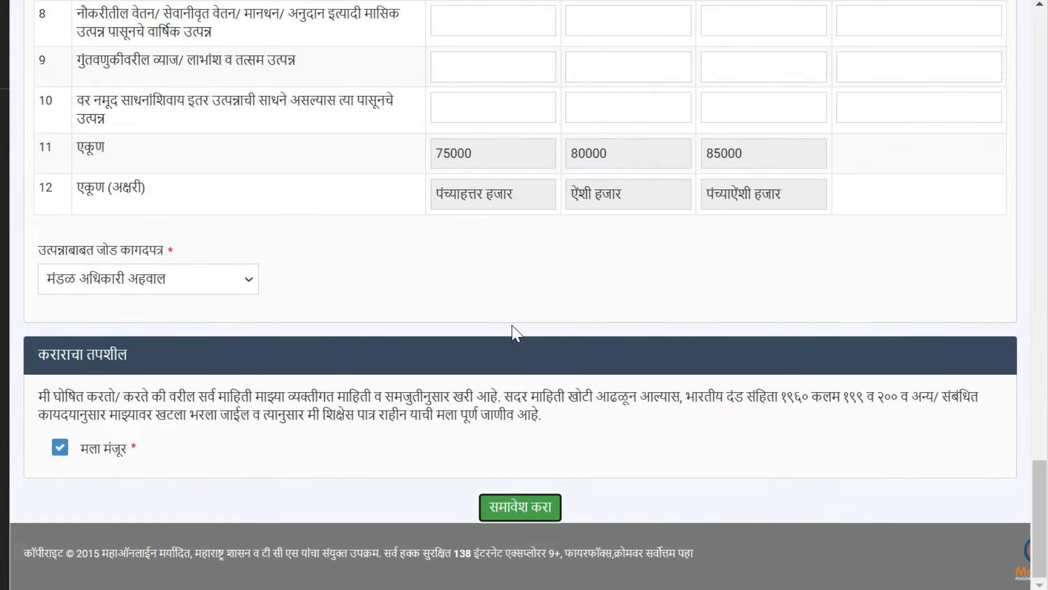
pyautogui.click(523, 518)
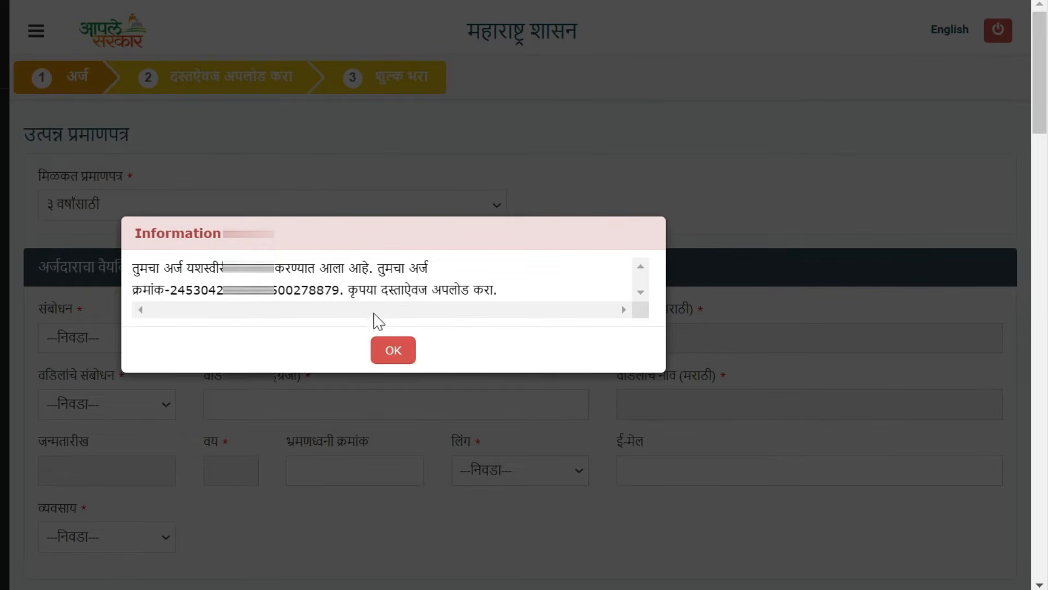
pyautogui.click(394, 352)
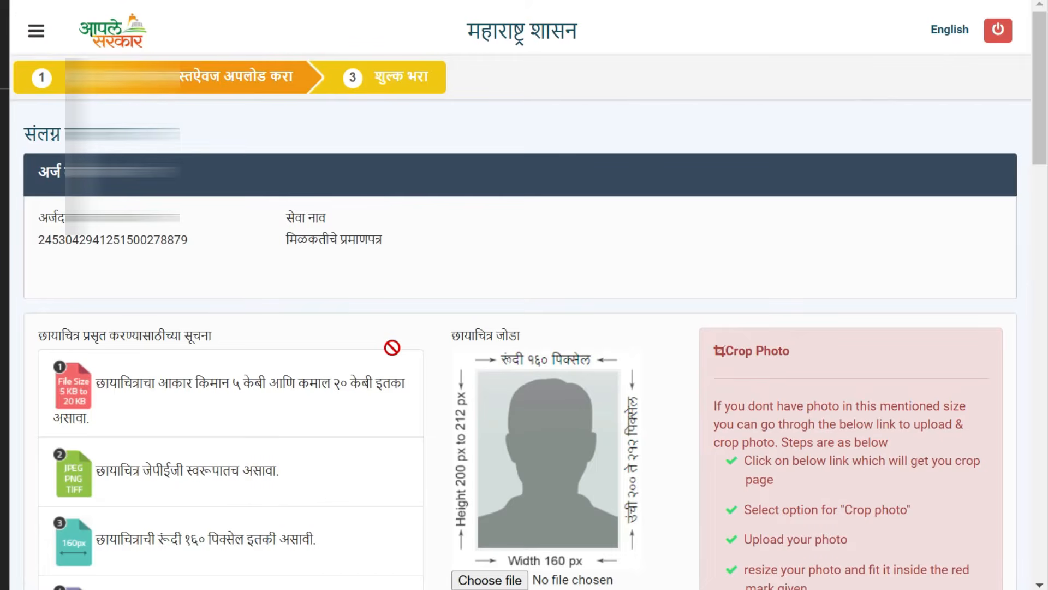
pyautogui.scroll(-2, 392, 347)
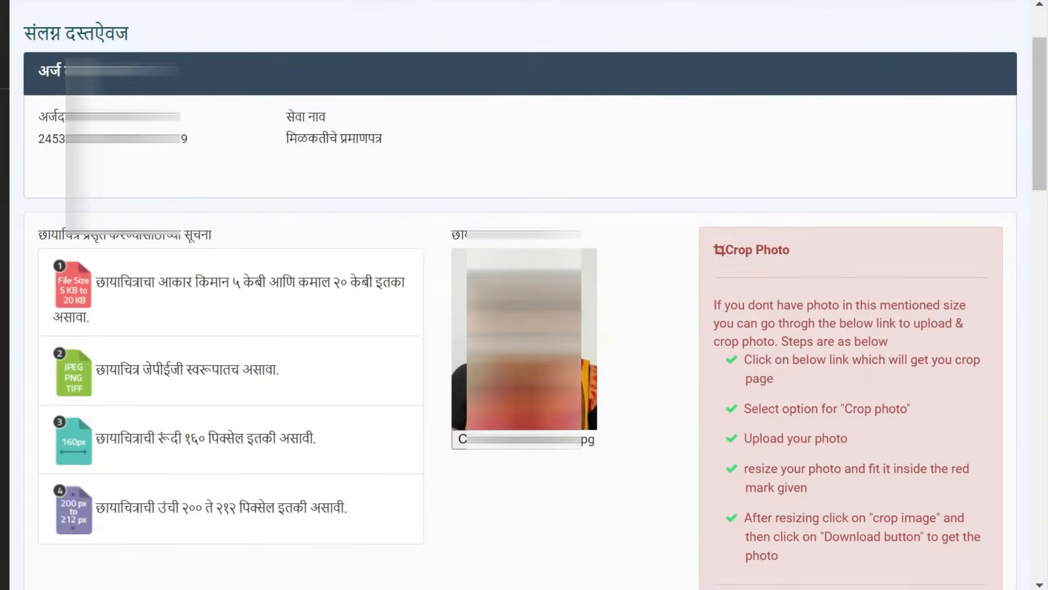
pyautogui.scroll(-9, 521, 252)
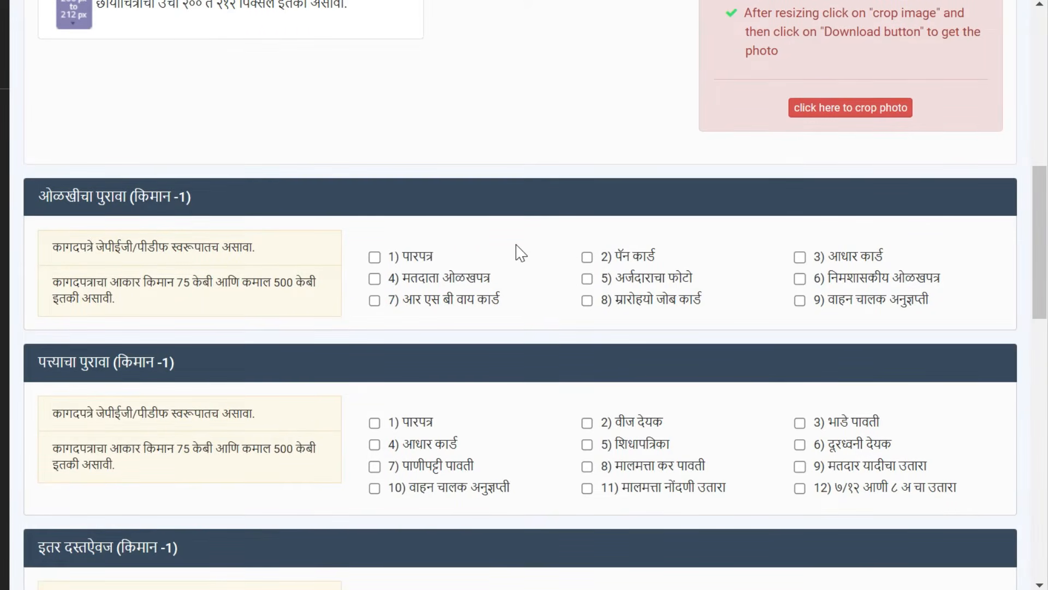
pyautogui.scroll(-2, 99, 213)
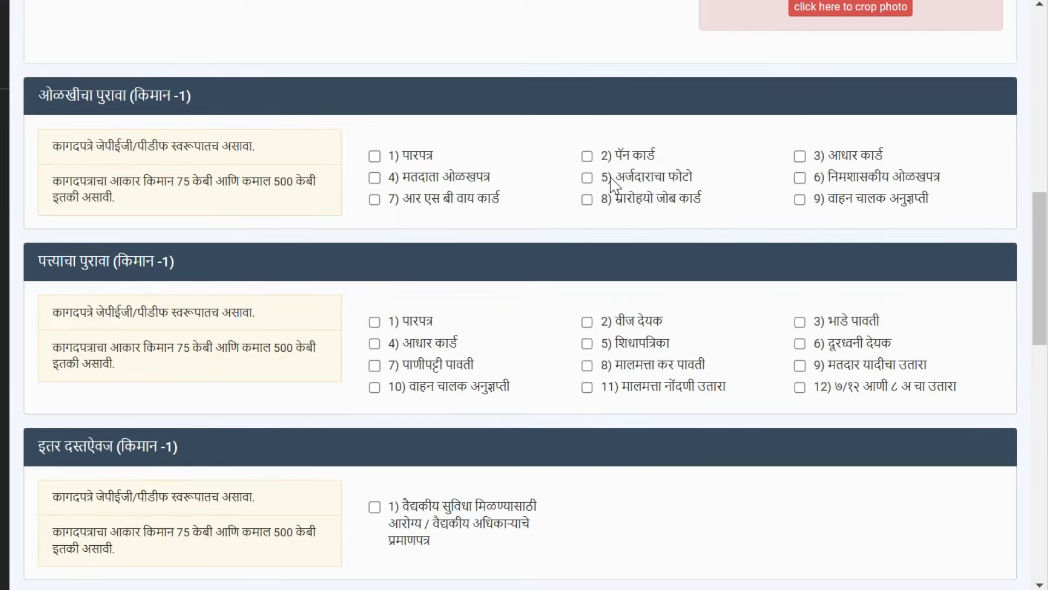
# - Upload aadharcard.jpg as the आधार कार्ड identity proof, described as 'aadhar card'
pyautogui.click(800, 157)
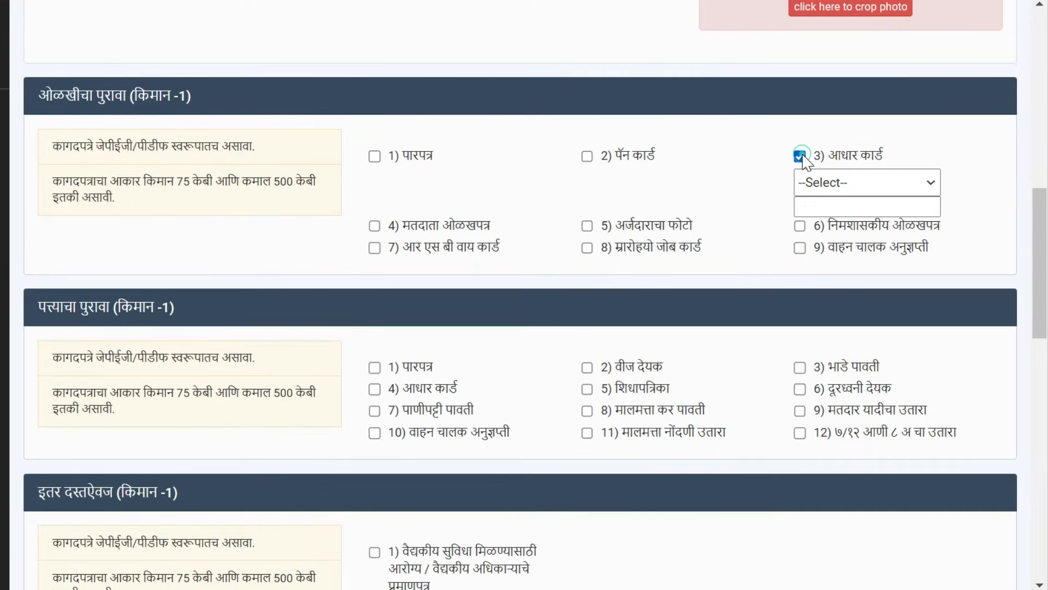
pyautogui.click(842, 181)
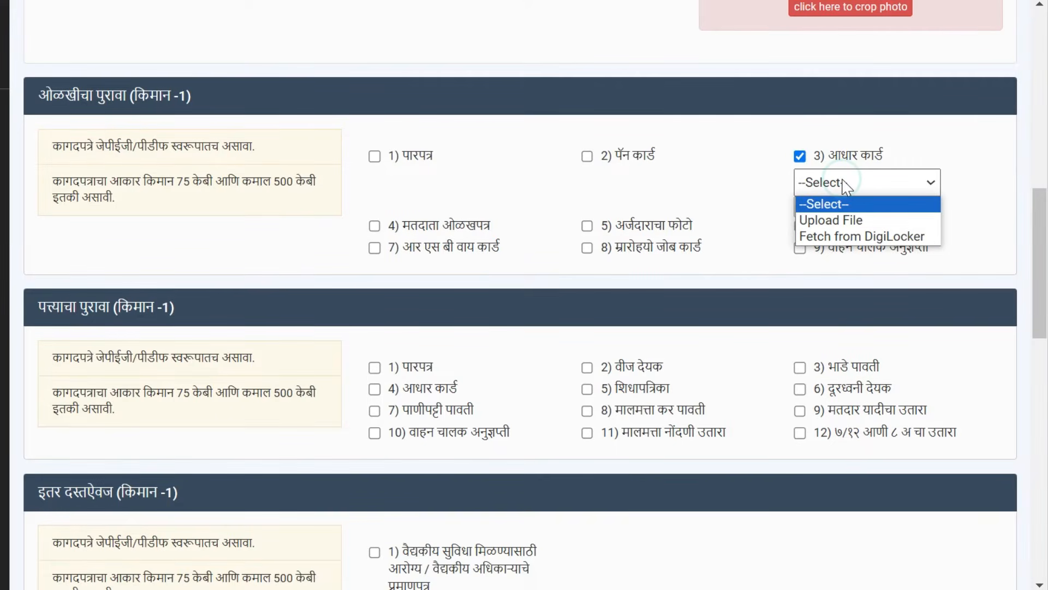
pyautogui.click(842, 219)
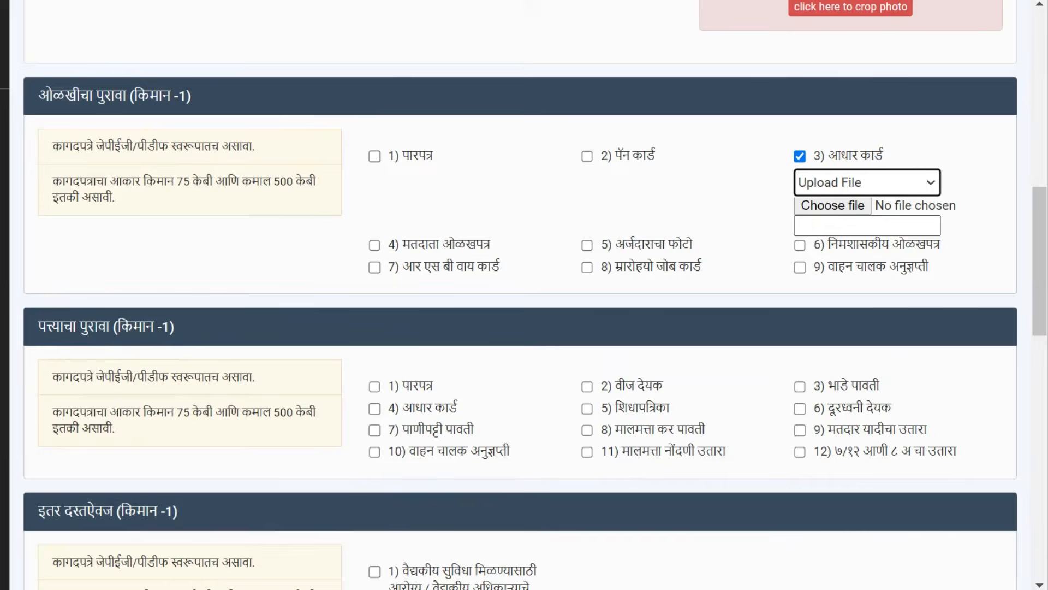
pyautogui.click(807, 225)
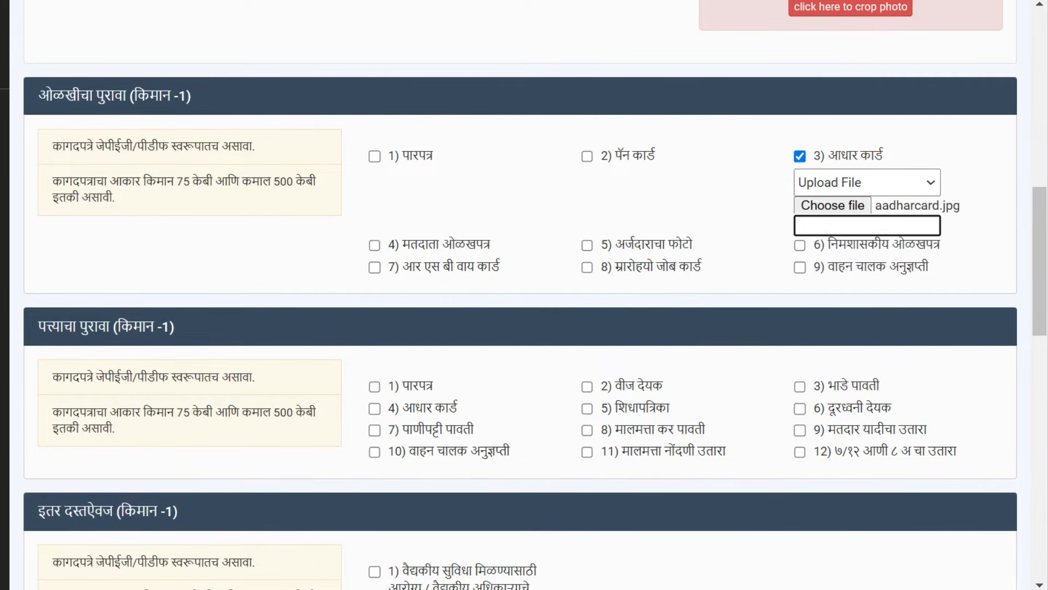
pyautogui.write('aadhar card')
pyautogui.press('Tab')
# - Add the शिधापत्रिका (ration card, rationcard.jpg) as address proof
pyautogui.scroll(-2, 321, 301)
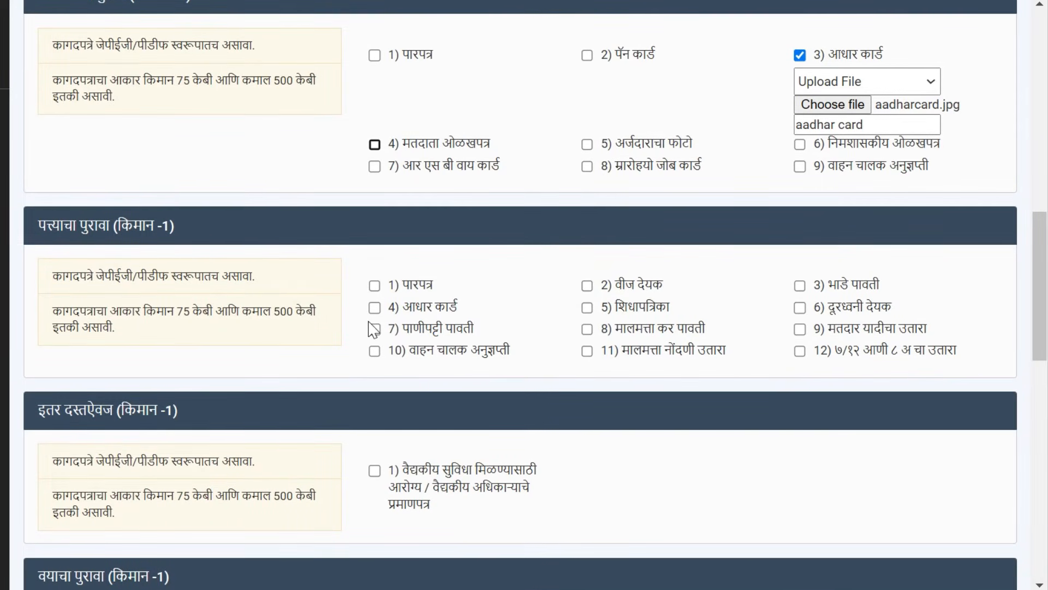
pyautogui.click(589, 309)
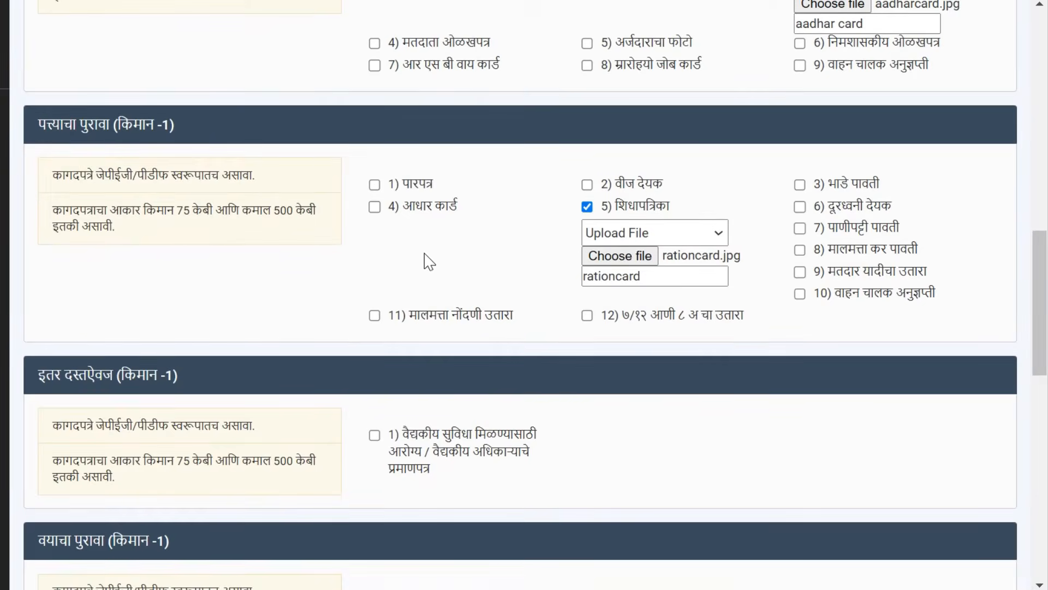
pyautogui.click(424, 255)
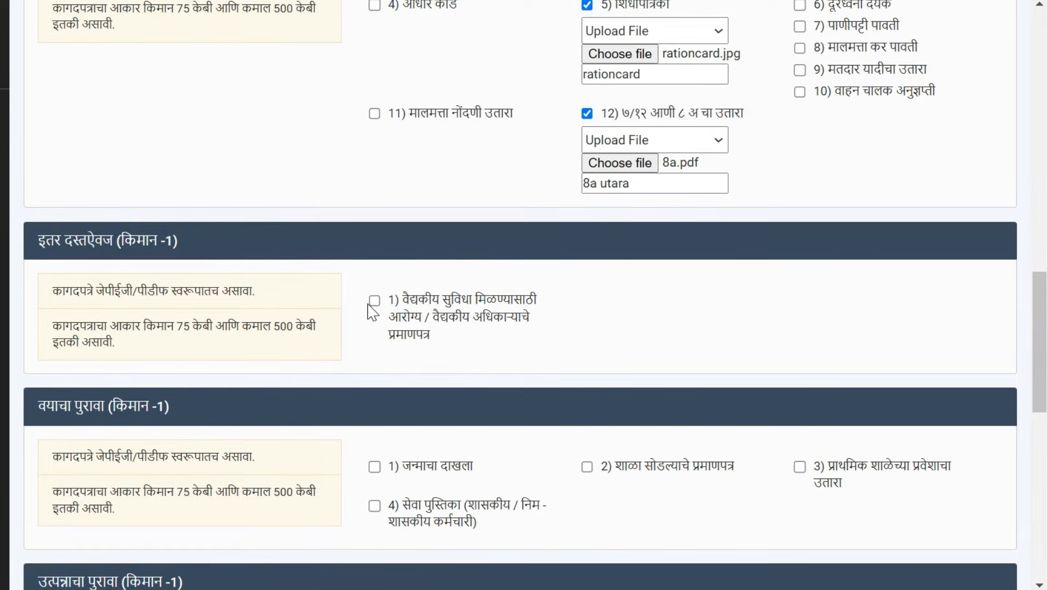
# - Scroll past the attached proof files to the अनिवार्य कागदपत्रे (mandatory documents) section
pyautogui.scroll(-2, 367, 308)
pyautogui.scroll(-2, 145, 297)
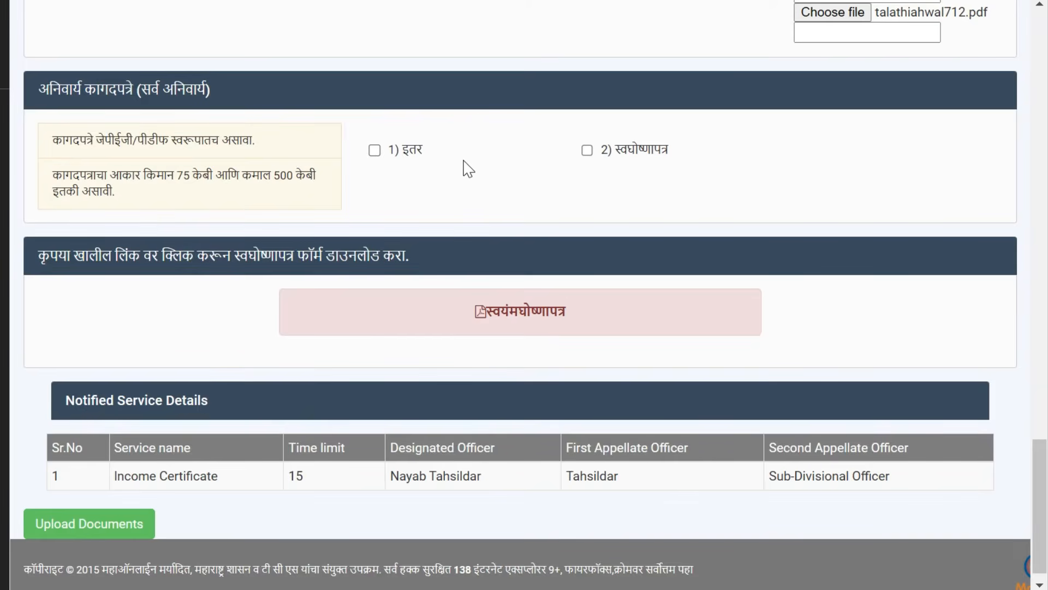
# - Open the स्वयंघोषणापत्र self-declaration PDF and read through both pages
pyautogui.click(540, 311)
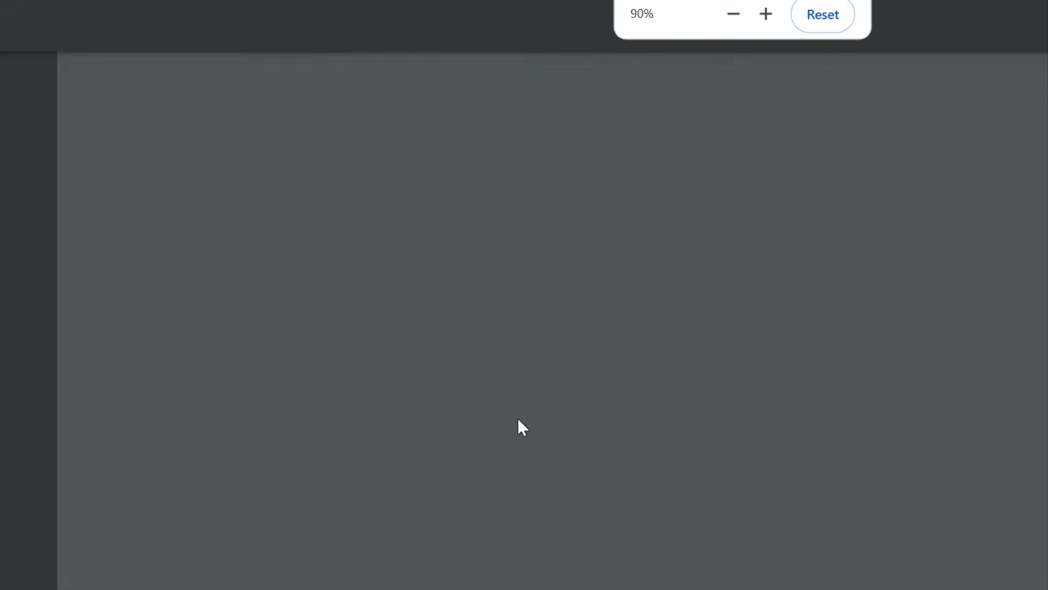
pyautogui.scroll(-5, 505, 431)
pyautogui.scroll(5, 509, 438)
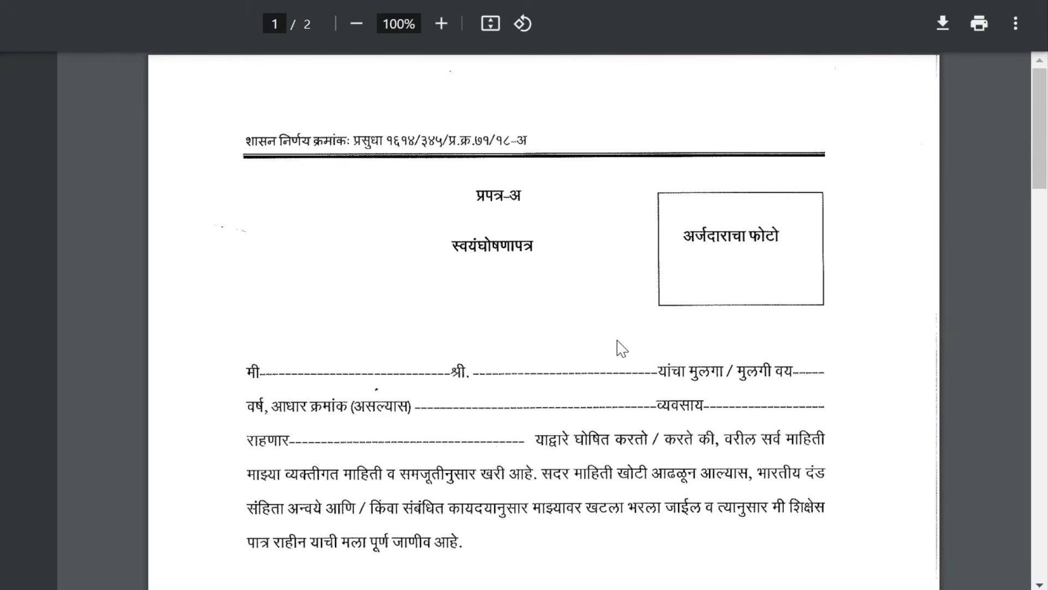
pyautogui.scroll(-3, 542, 410)
pyautogui.scroll(-2, 546, 413)
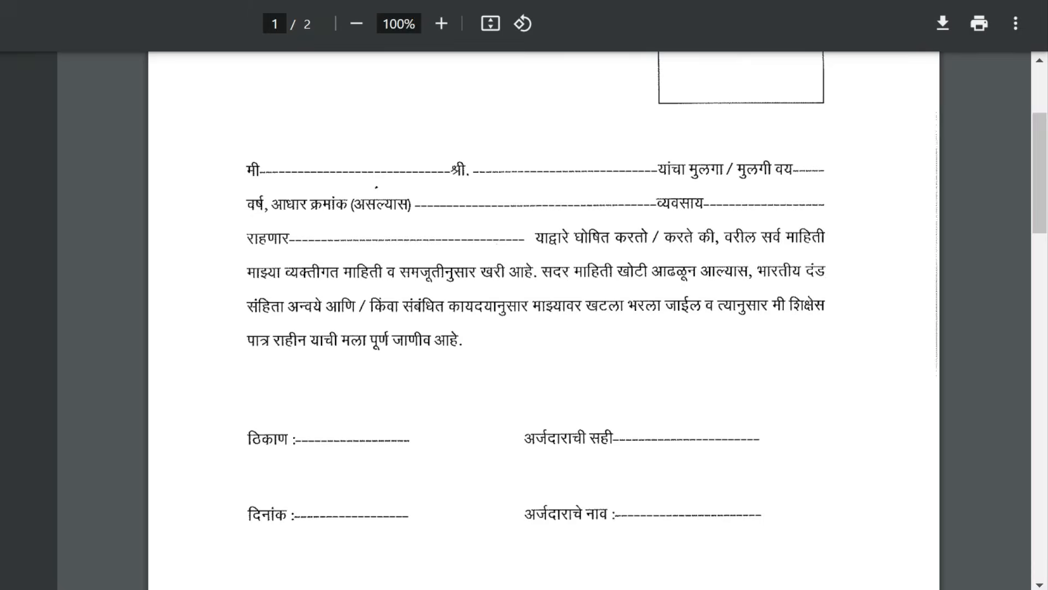
pyautogui.scroll(10, 475, 358)
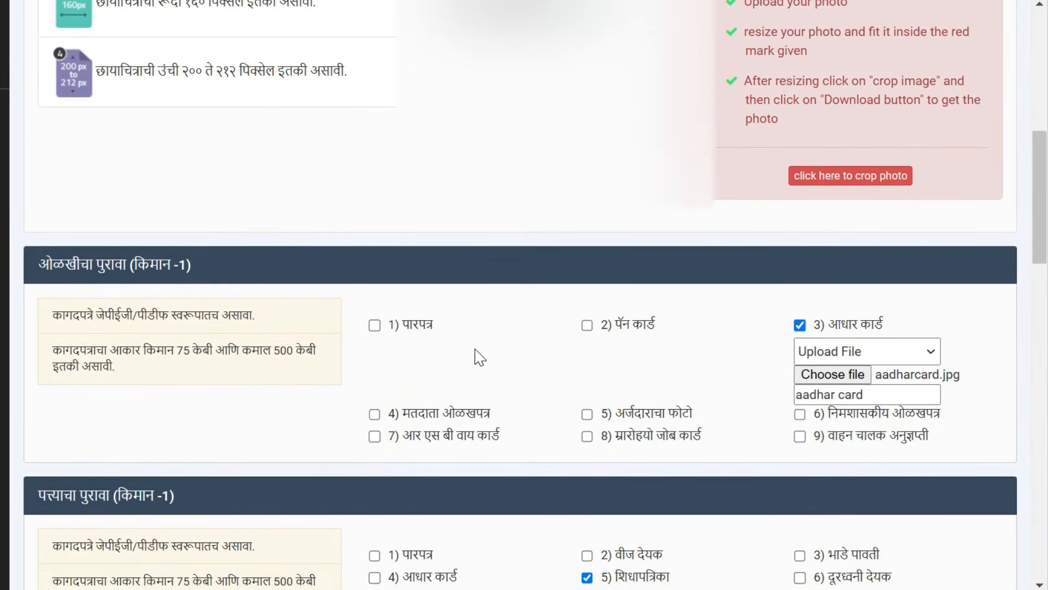
# - Save all uploaded documents to the application and confirm the 33.60 INR fee
pyautogui.scroll(2, 475, 350)
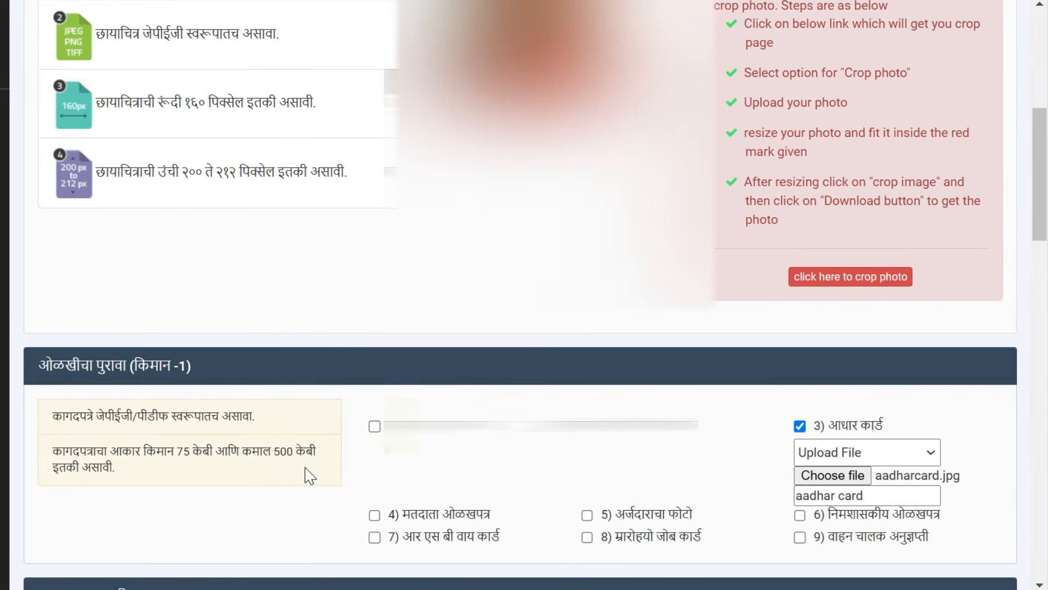
pyautogui.scroll(-10, 309, 475)
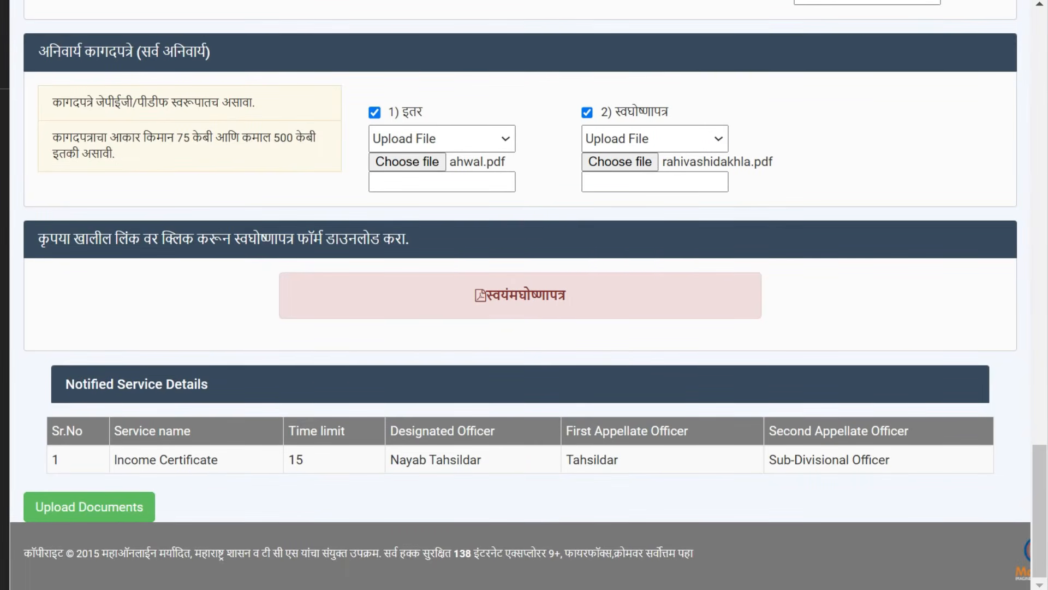
pyautogui.click(141, 513)
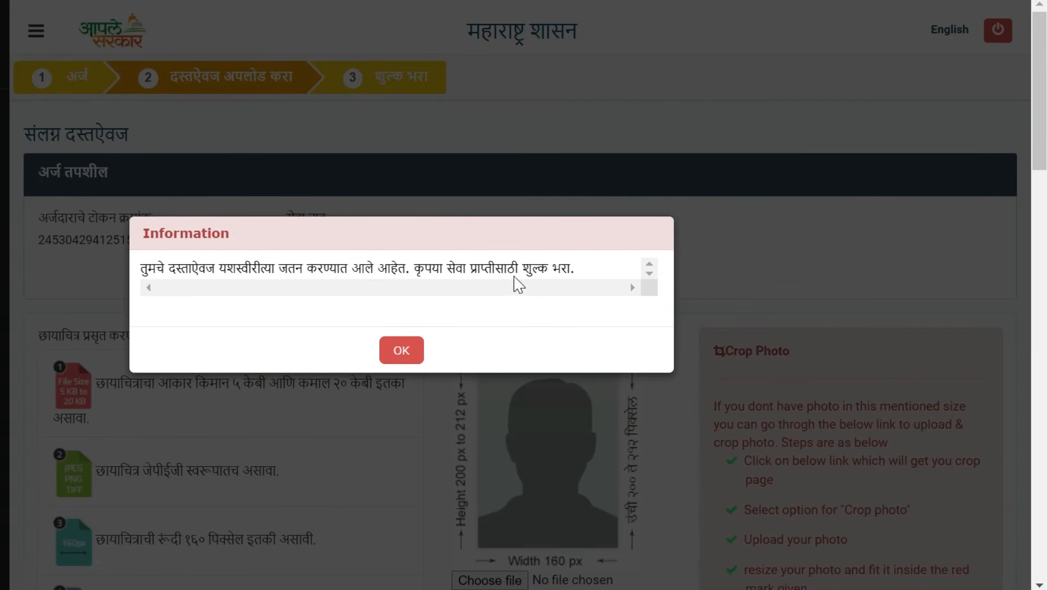
pyautogui.click(400, 353)
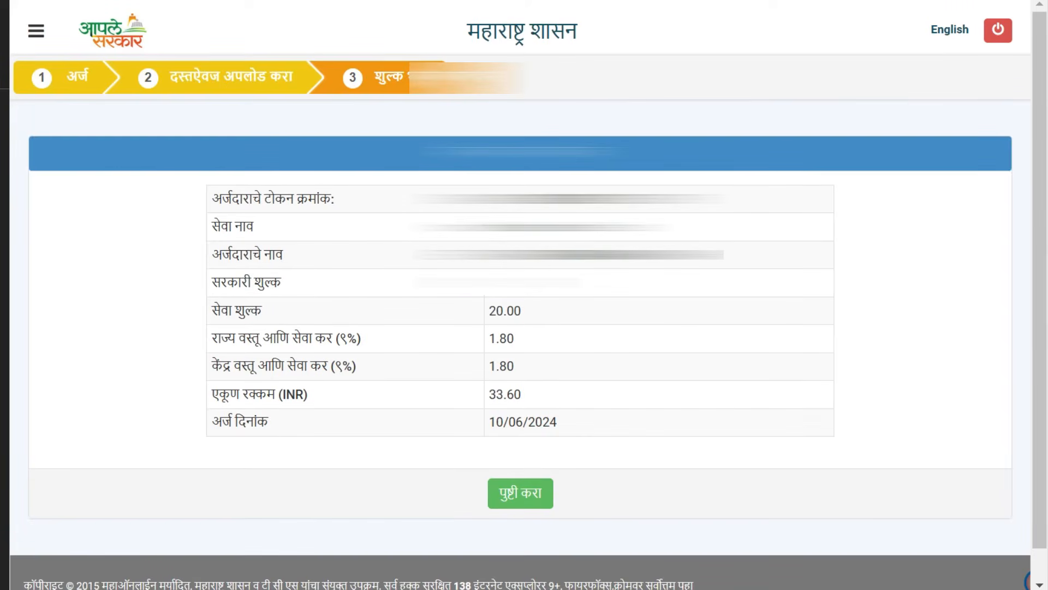
pyautogui.click(519, 497)
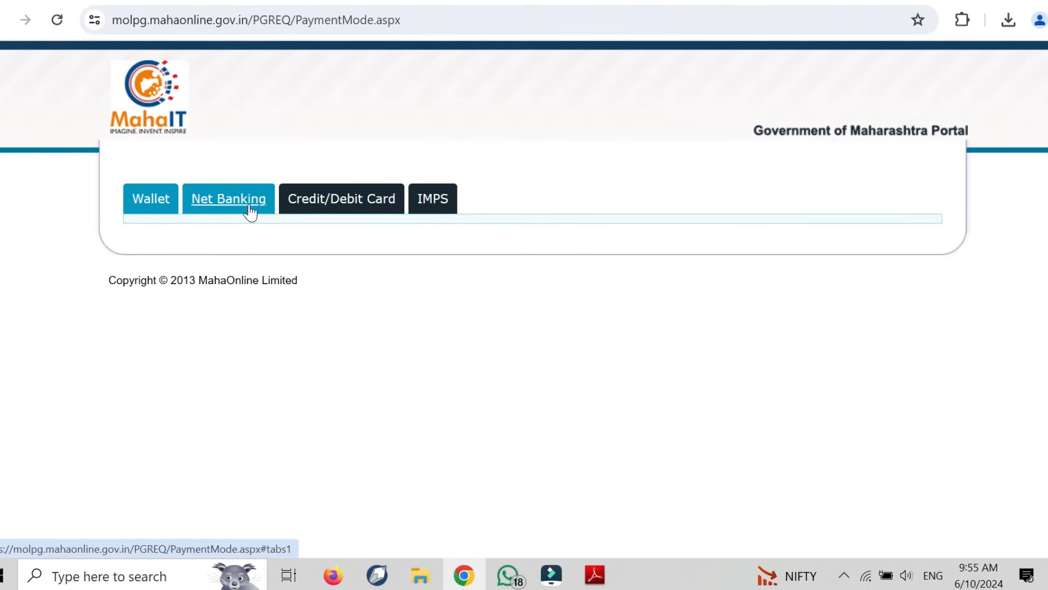
# - Pay the fee via IMPS Gov India, choosing BHIM UPI under QR in BillDesk
pyautogui.click(437, 203)
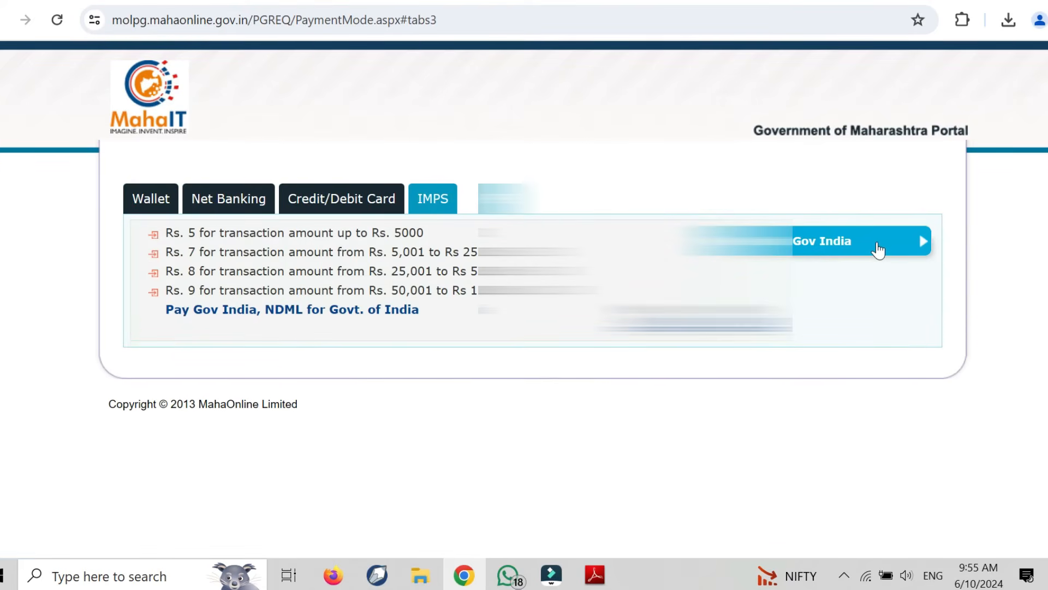
pyautogui.click(878, 250)
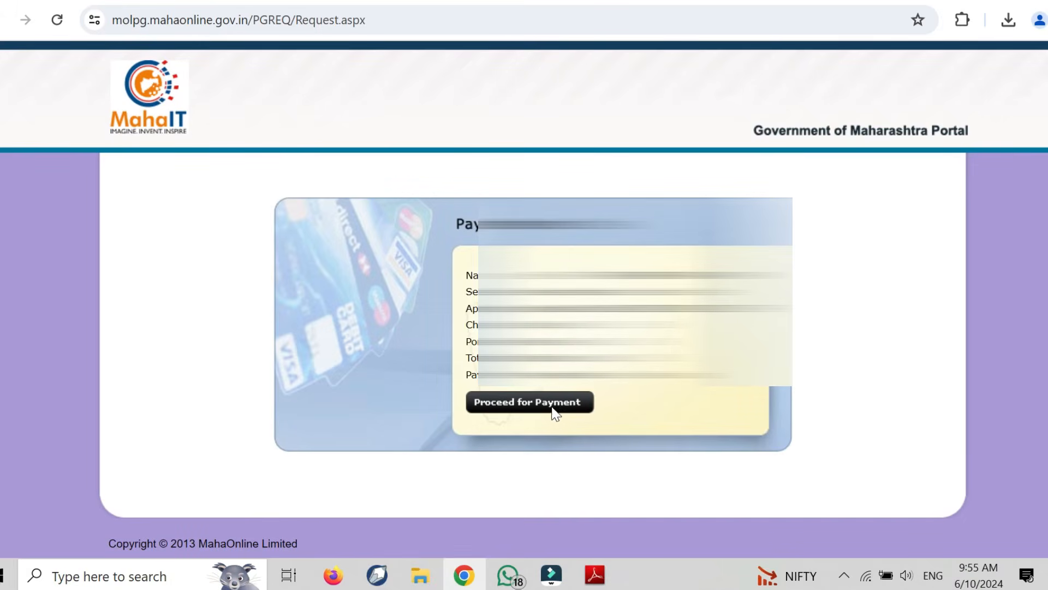
pyautogui.click(556, 407)
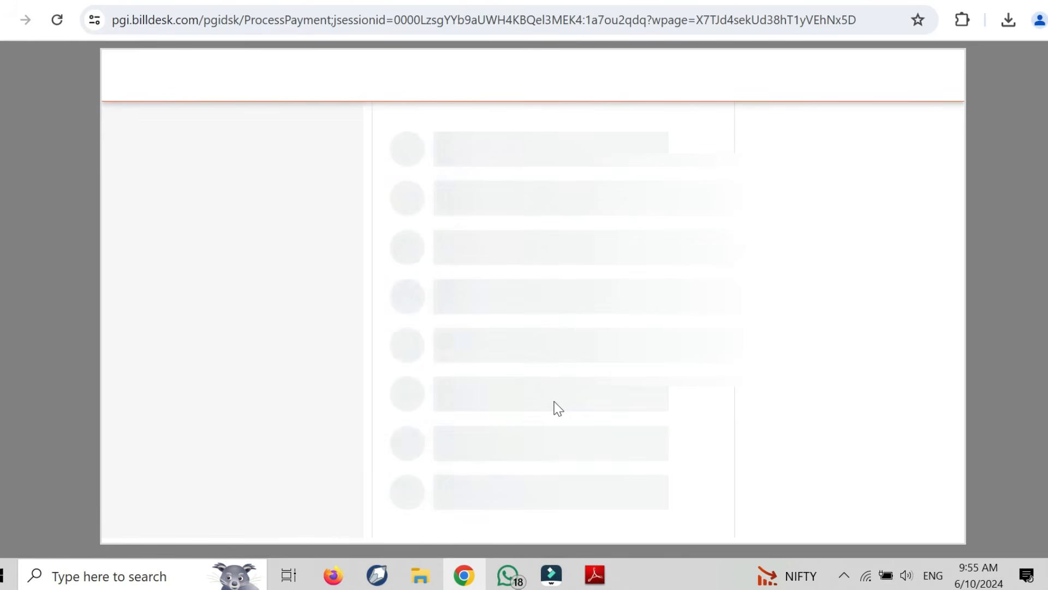
pyautogui.click(179, 255)
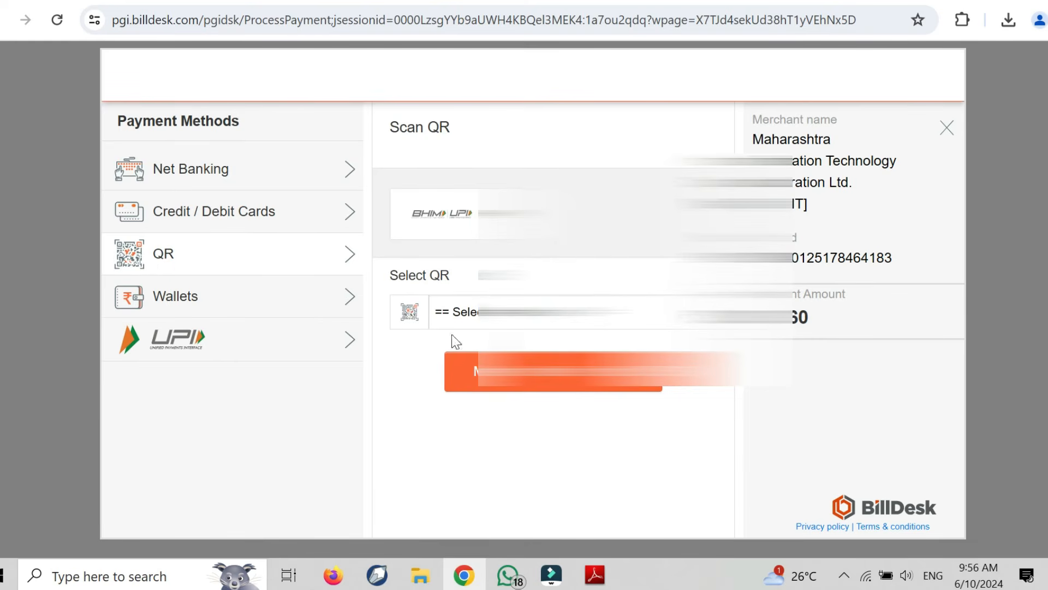
pyautogui.click(456, 311)
pyautogui.click(464, 355)
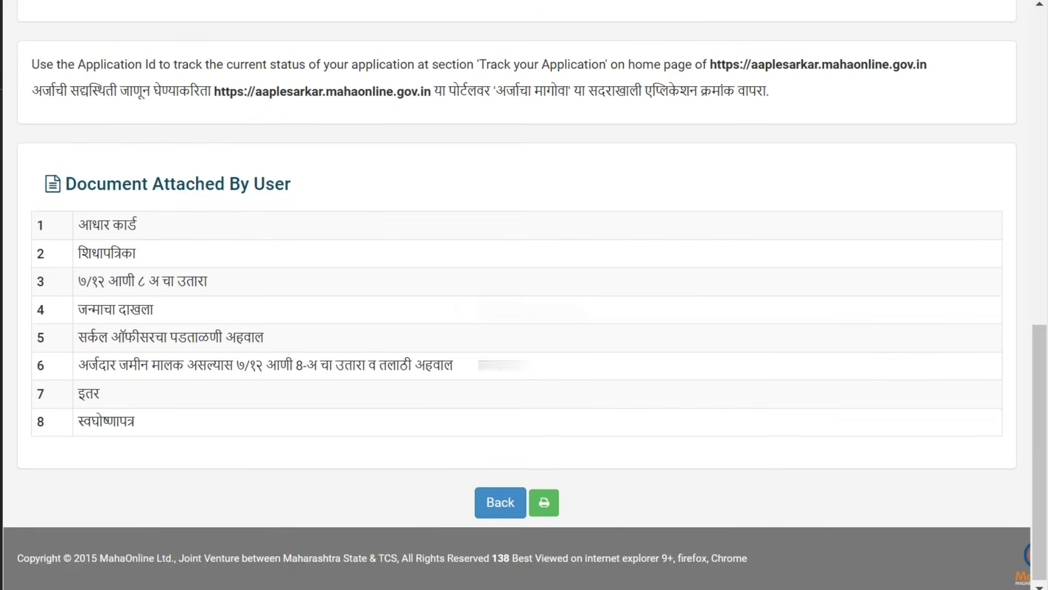
pyautogui.scroll(14, 524, 295)
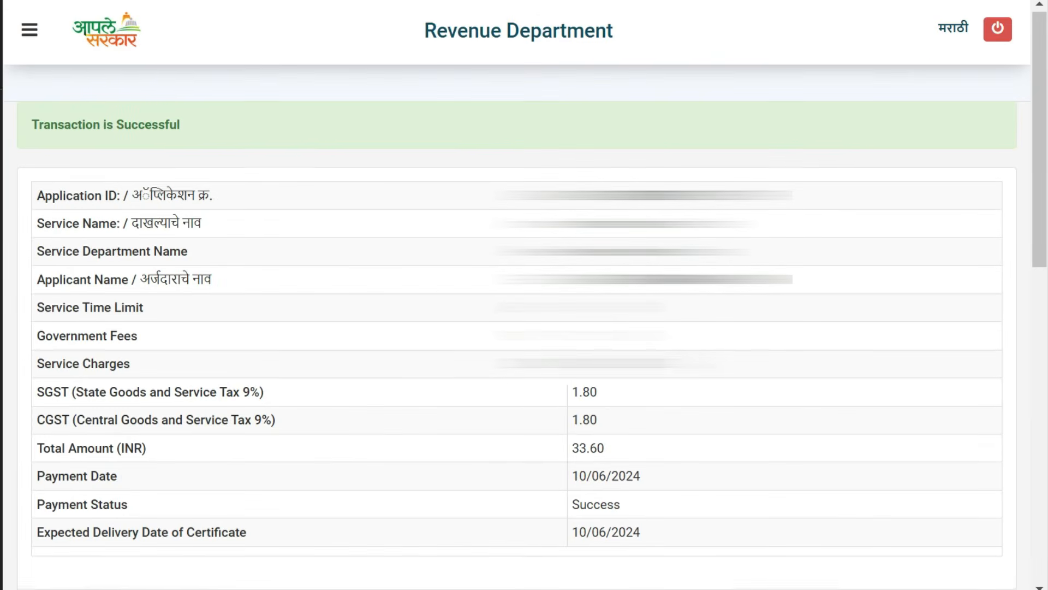
# - Review the payment receipt's list of eight attached documents
pyautogui.scroll(-12, 374, 299)
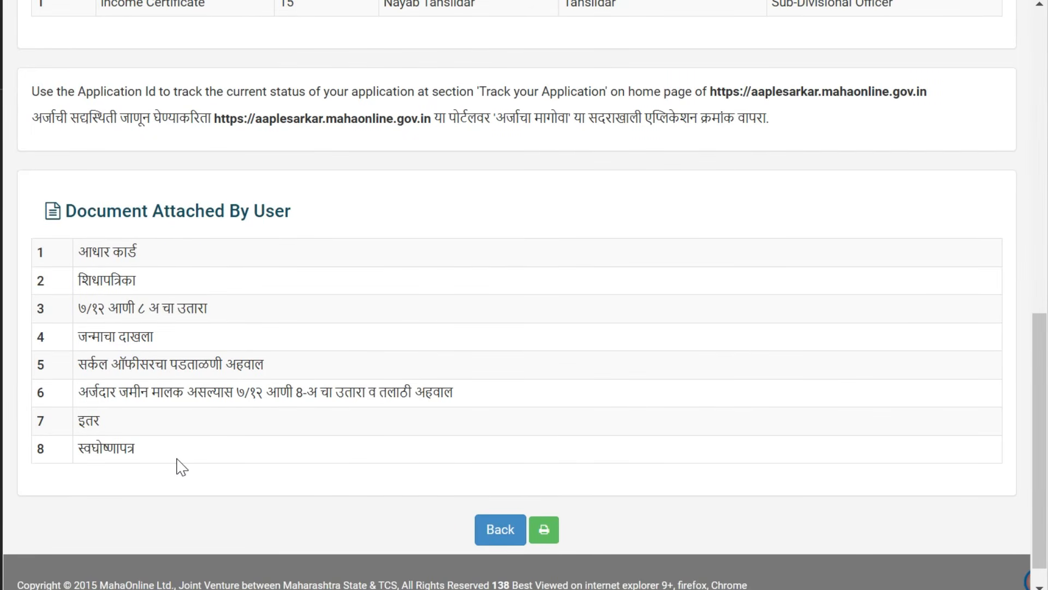
pyautogui.scroll(9, 182, 467)
pyautogui.scroll(-9, 176, 460)
pyautogui.scroll(10, 484, 535)
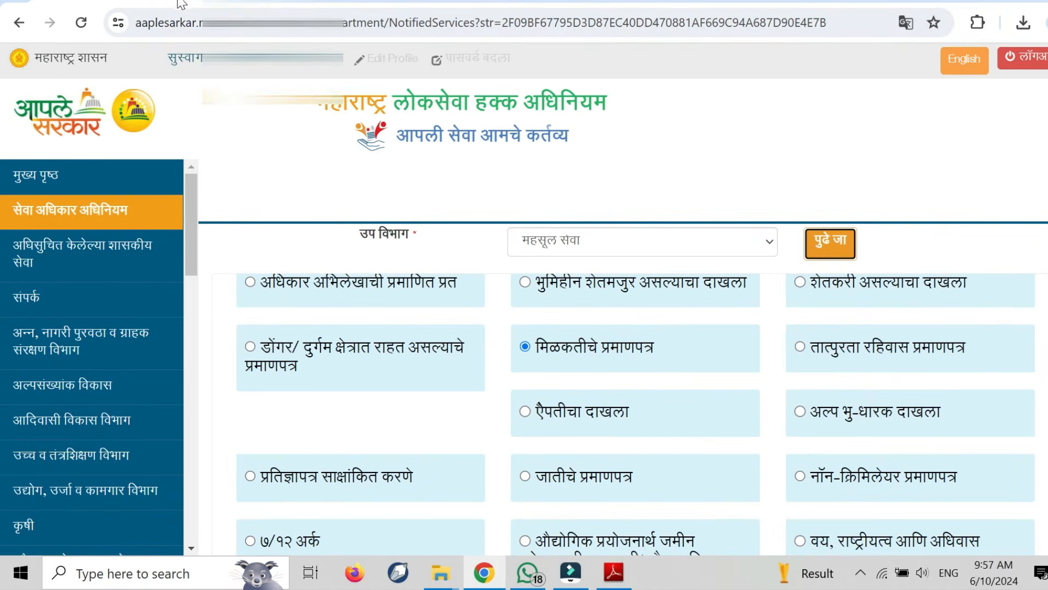
# - From मुख्य पृष्ठ, check the income certificate application shows Approved, and check today's date
pyautogui.click(84, 180)
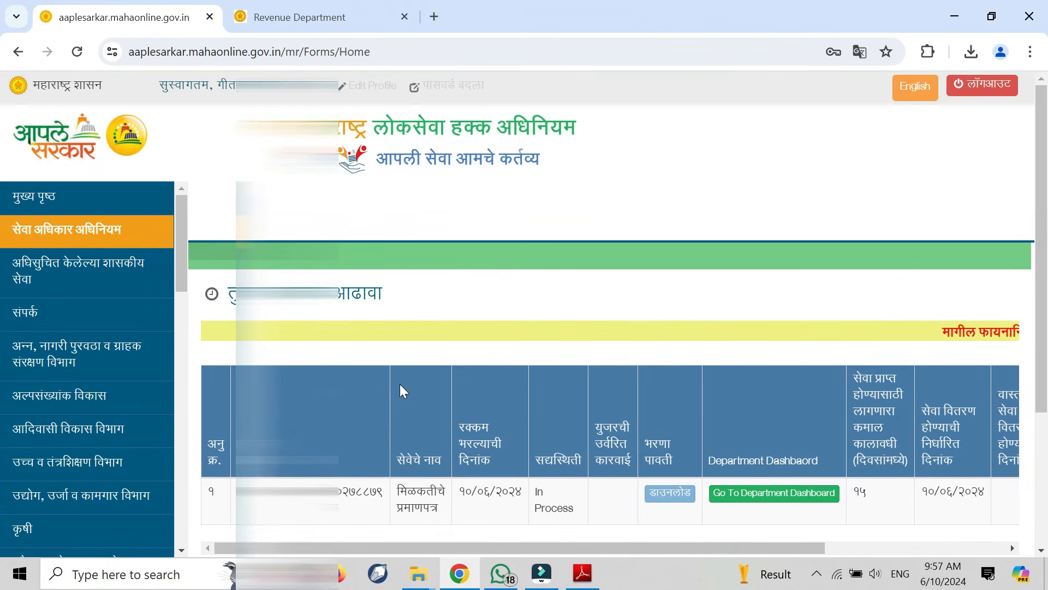
pyautogui.scroll(-2, 399, 384)
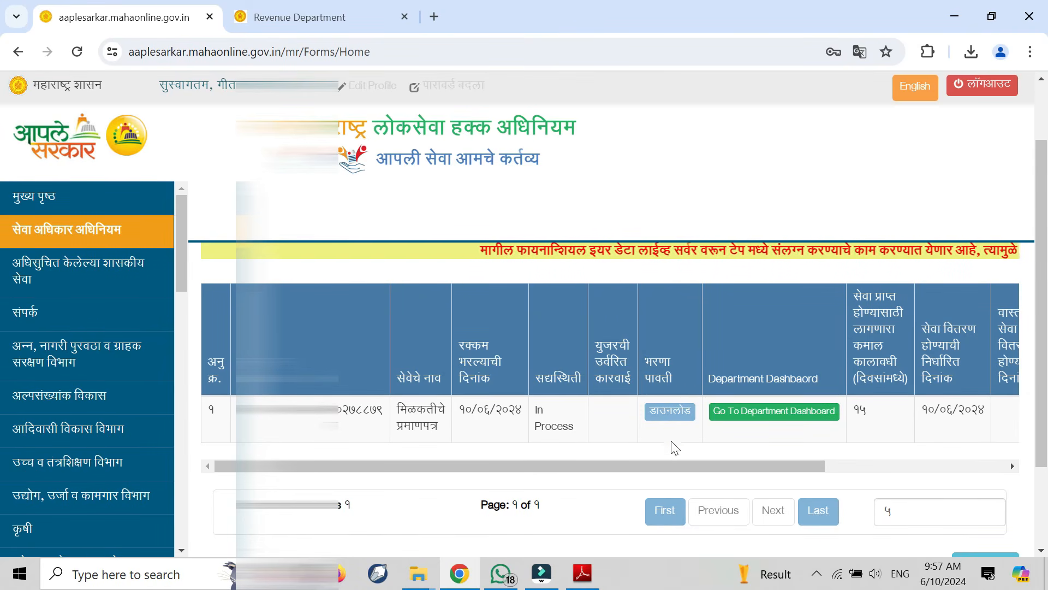
pyautogui.moveTo(676, 463); pyautogui.dragTo(814, 464)
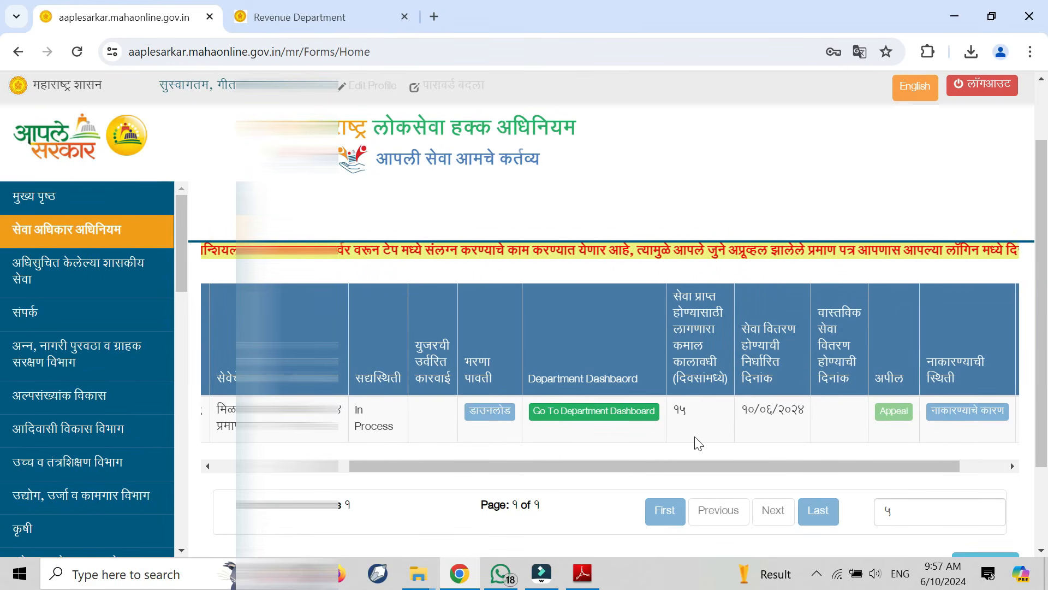
pyautogui.moveTo(696, 465); pyautogui.dragTo(765, 467)
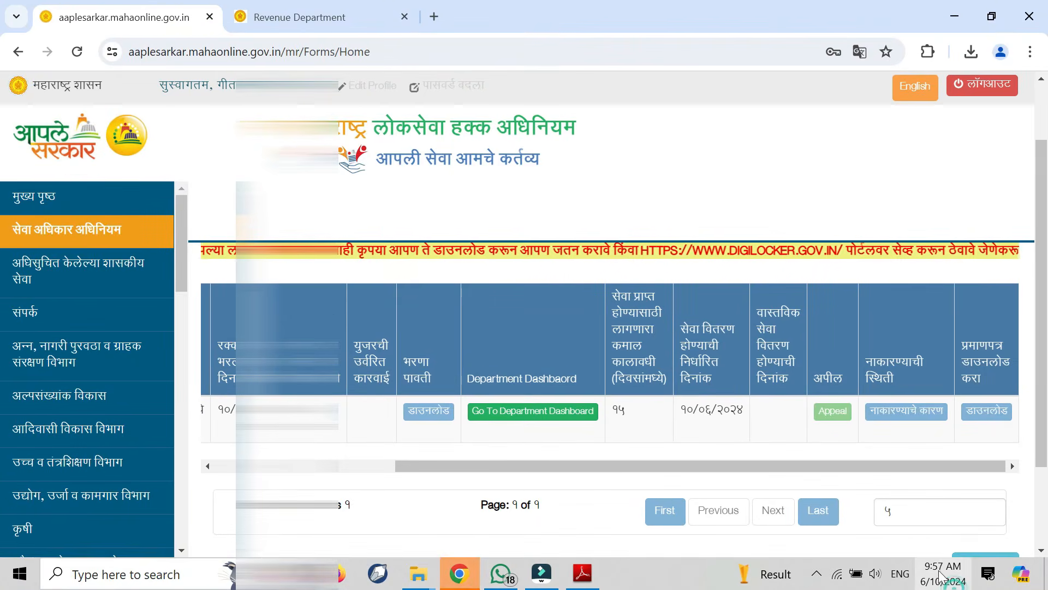
pyautogui.click(940, 573)
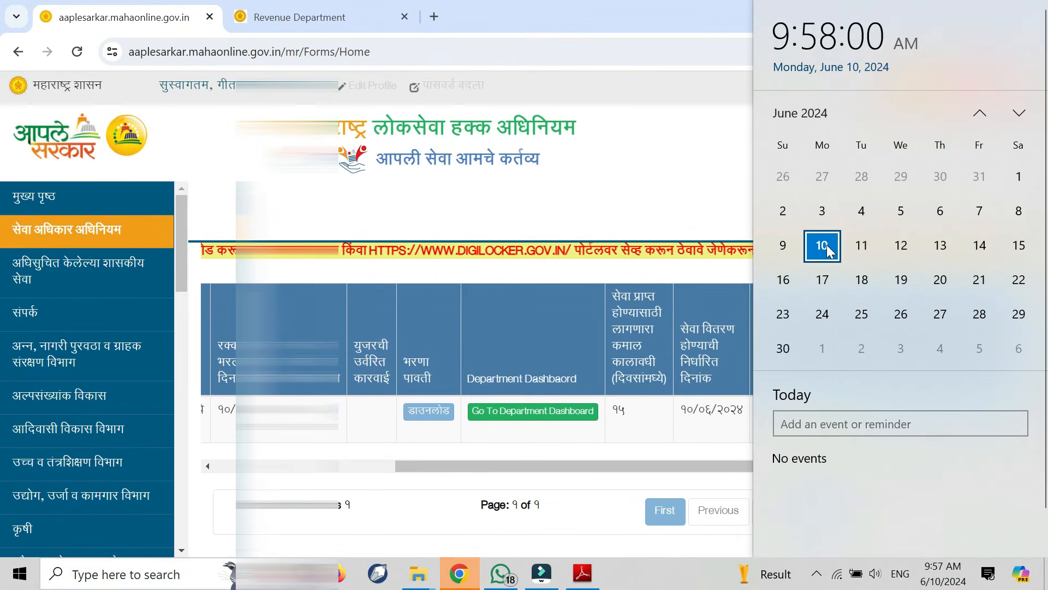
pyautogui.press('Escape')
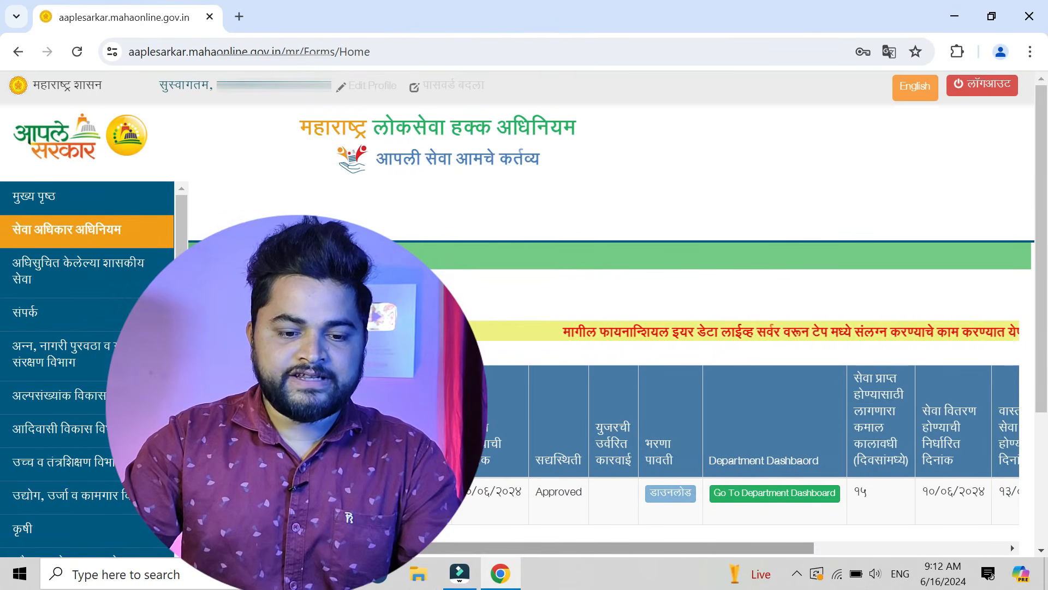
# - Download the approved income certificate PDF from the प्रमाणपत्र डाउनलोड करा column
pyautogui.moveTo(419, 547); pyautogui.dragTo(610, 550)
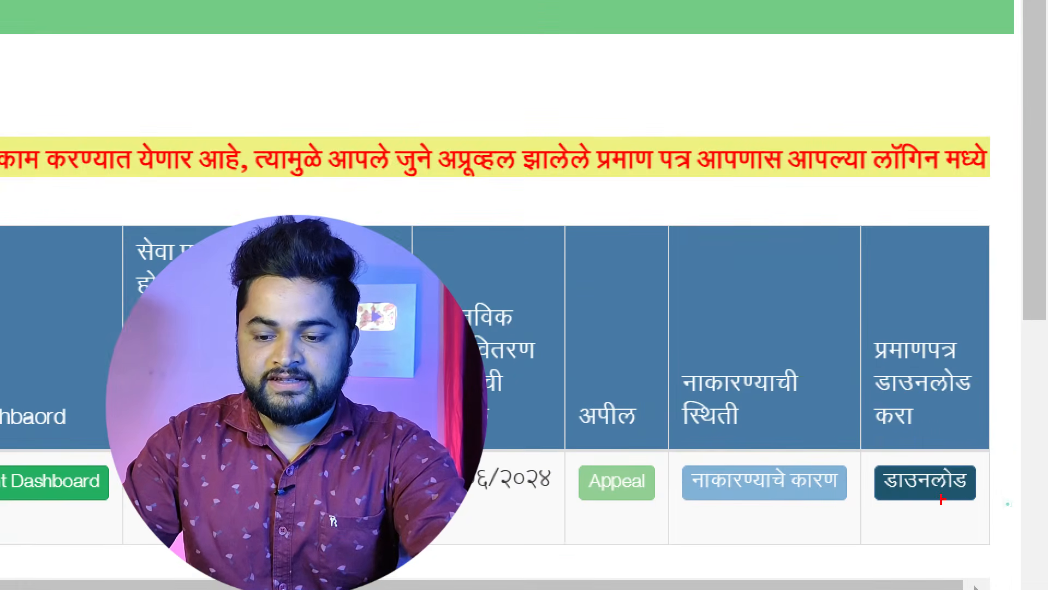
pyautogui.moveTo(830, 443); pyautogui.dragTo(1030, 545)
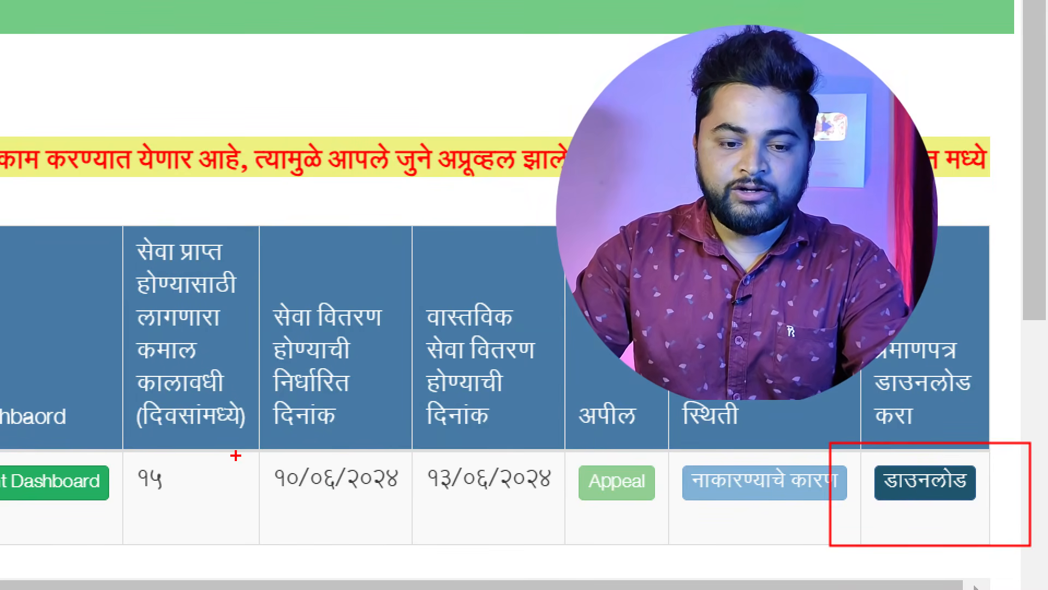
pyautogui.moveTo(235, 449)
pyautogui.mouseDown()
pyautogui.moveTo(236, 464)
pyautogui.moveTo(403, 539)
pyautogui.mouseUp()
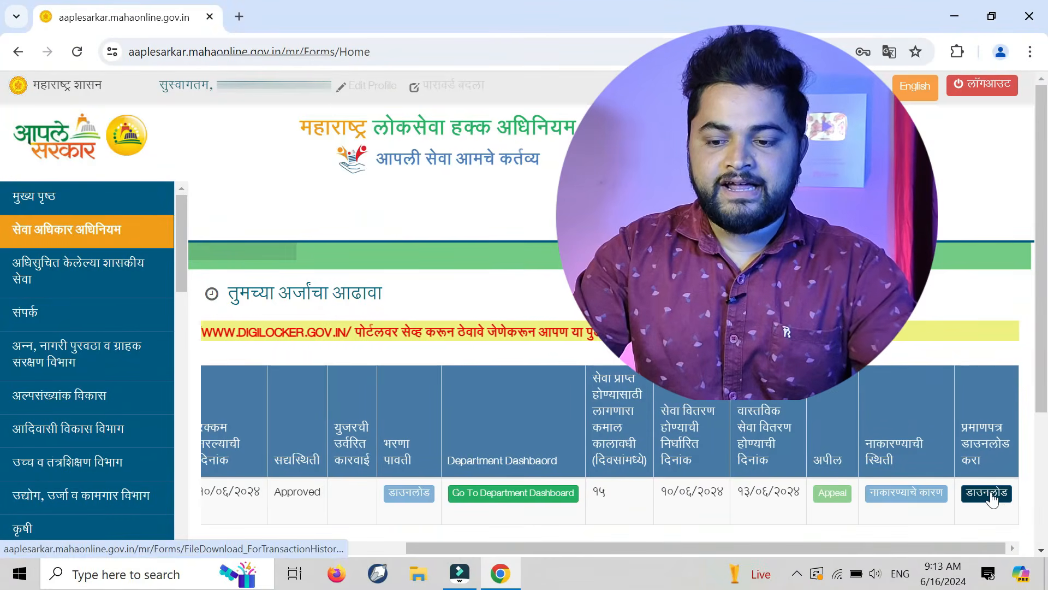
pyautogui.click(949, 485)
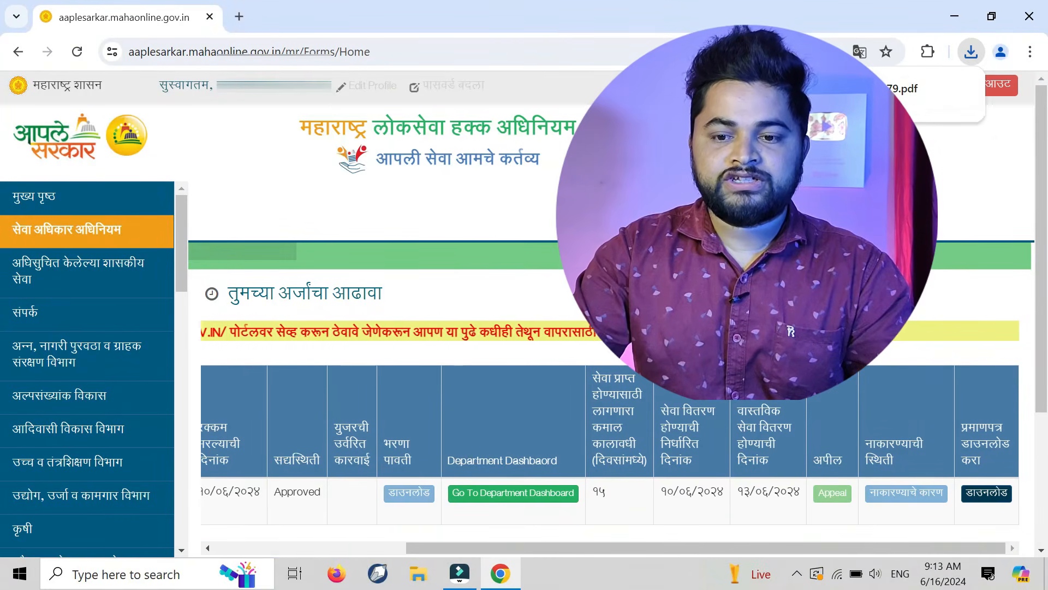